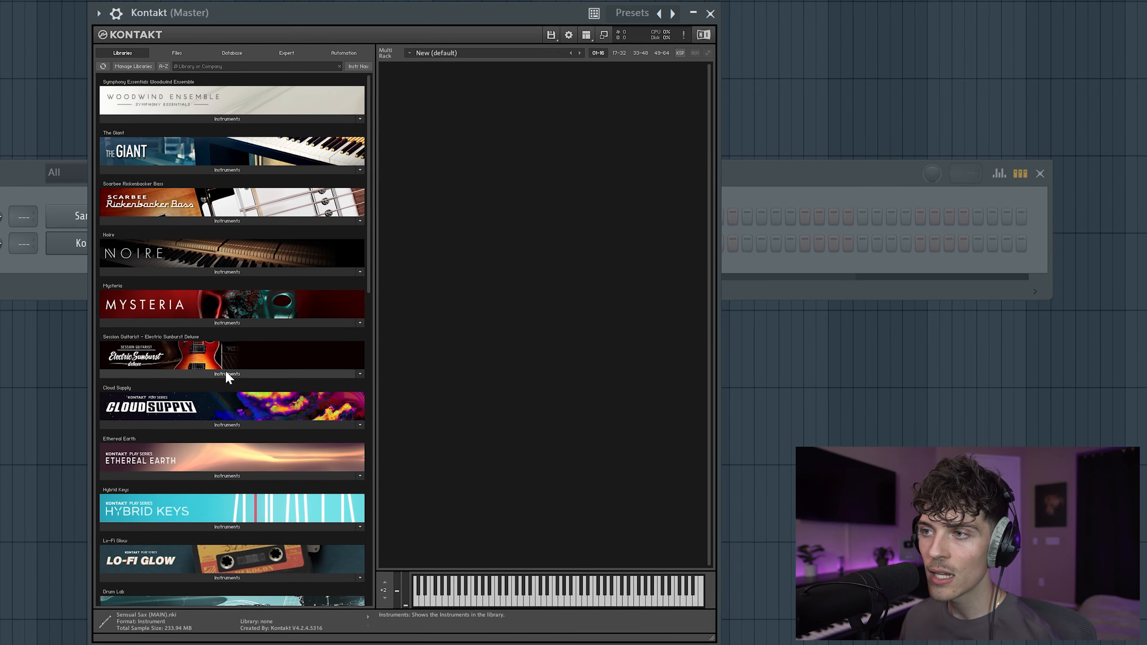
Load the Electric Sunburst Deluxe (Melody) instrument in Kontakt and close the plugin window
{"action": "left_click", "coordinate": [225, 373]}
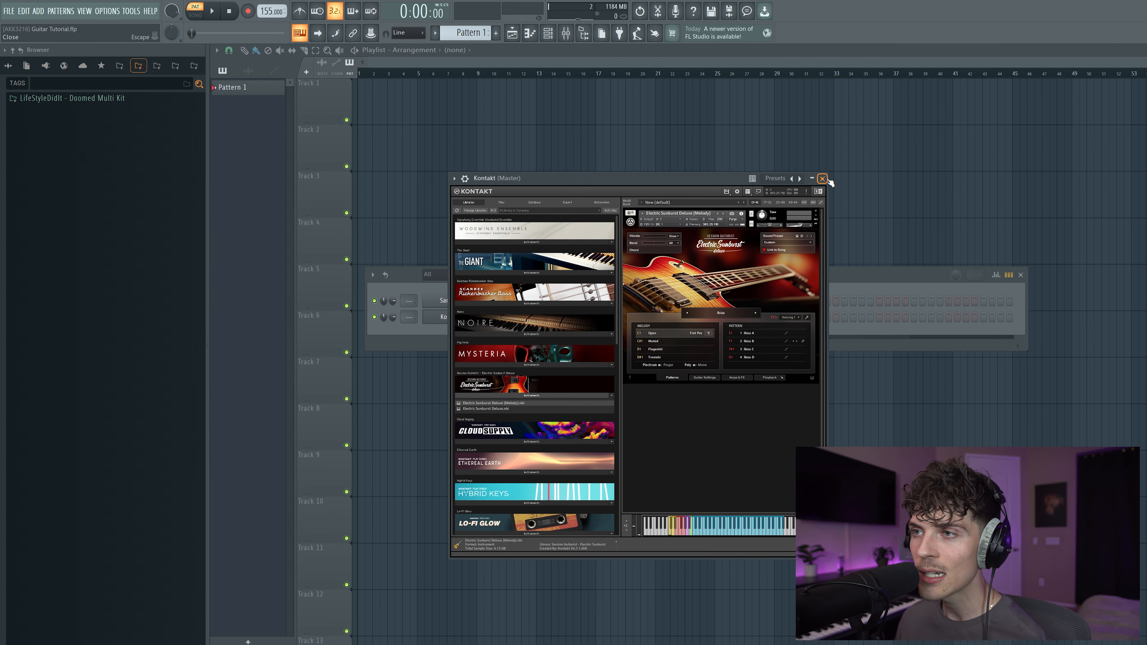
{"action": "left_click", "coordinate": [823, 178]}
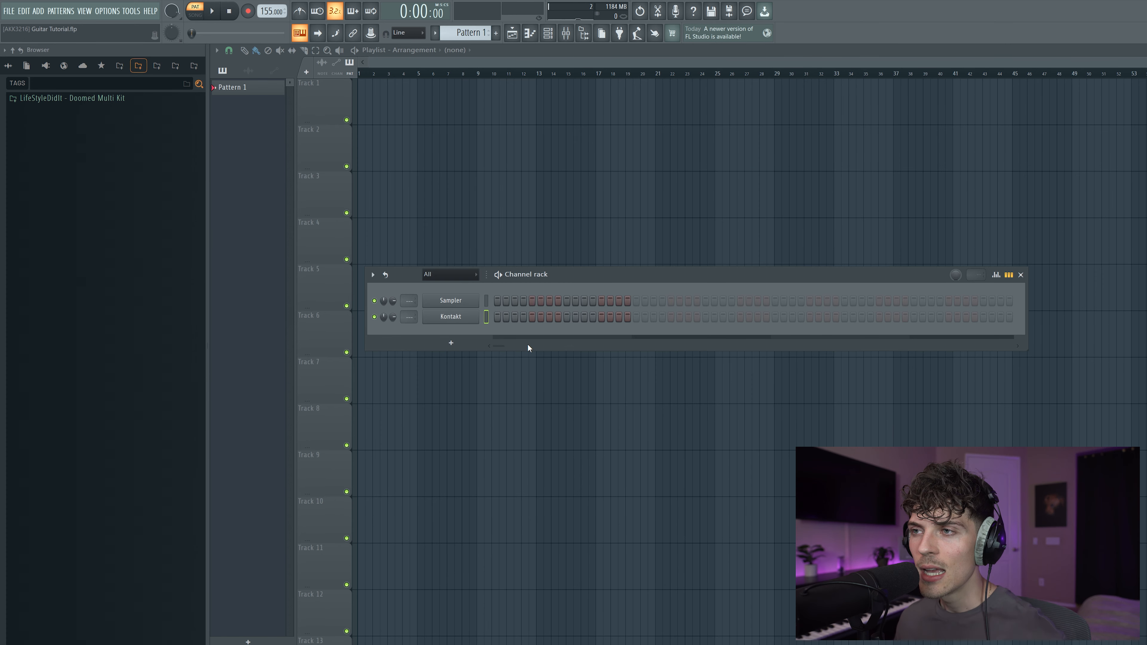
Add ValhallaVintageVerb to the first effect slot of mixer insert 1 and adjust its decay and low cut
{"action": "left_click", "coordinate": [569, 36]}
{"action": "left_click", "coordinate": [544, 151]}
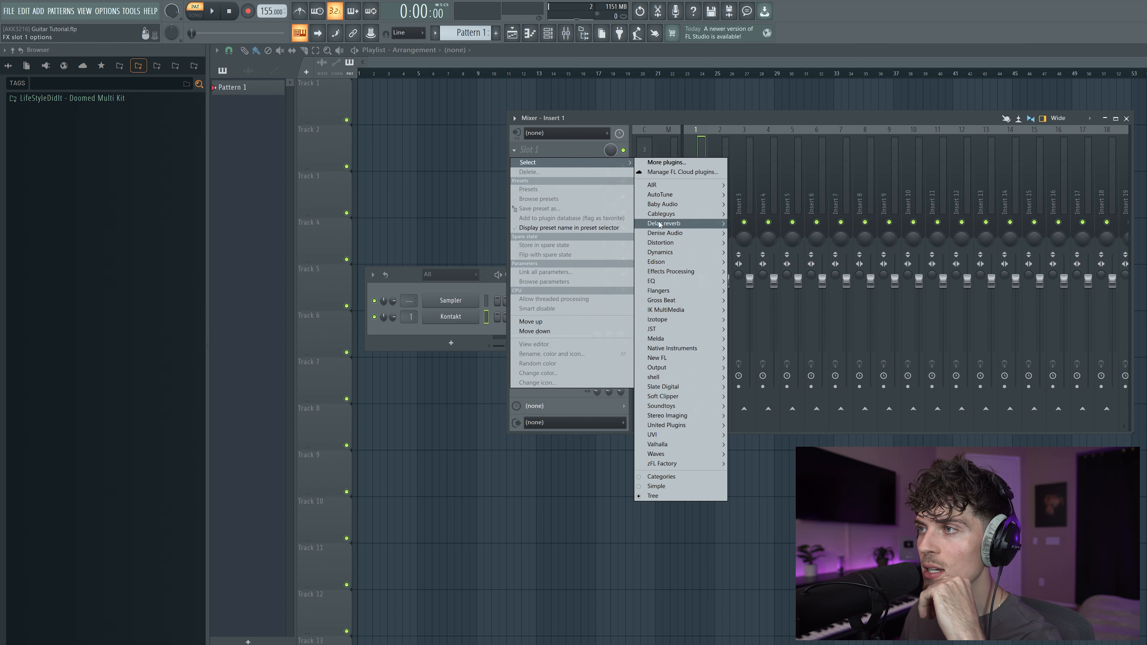
{"action": "mouse_move", "coordinate": [669, 446]}
{"action": "left_click", "coordinate": [758, 454]}
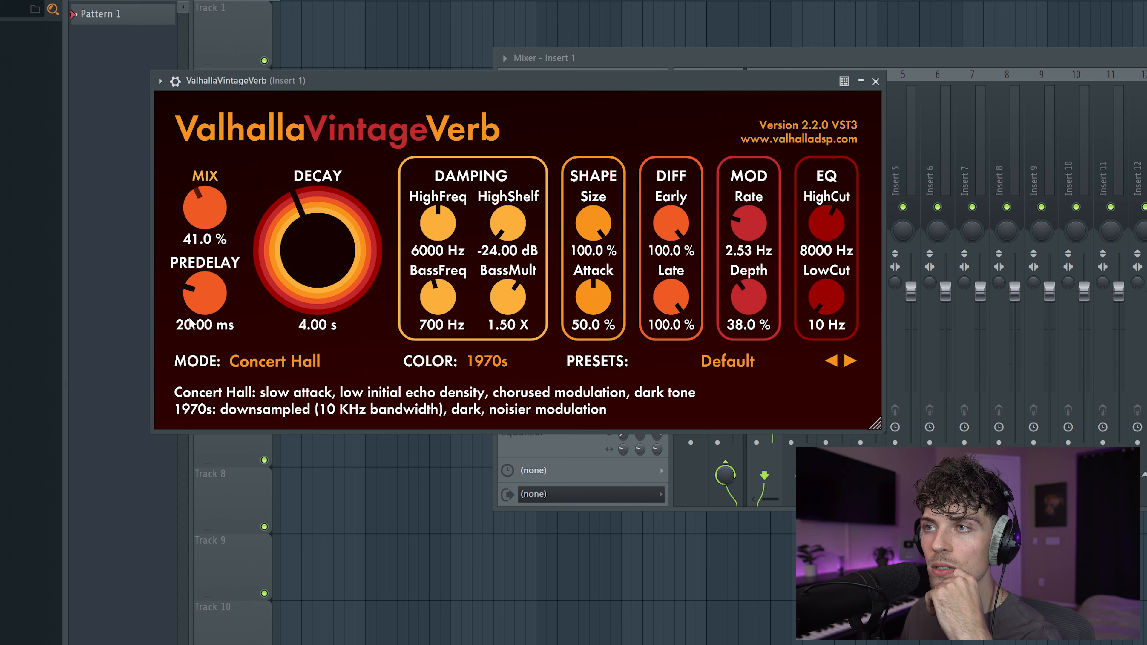
{"action": "left_click_drag", "start_coordinate": [314, 244], "coordinate": [313, 247]}
{"action": "left_click_drag", "start_coordinate": [813, 311], "coordinate": [813, 289]}
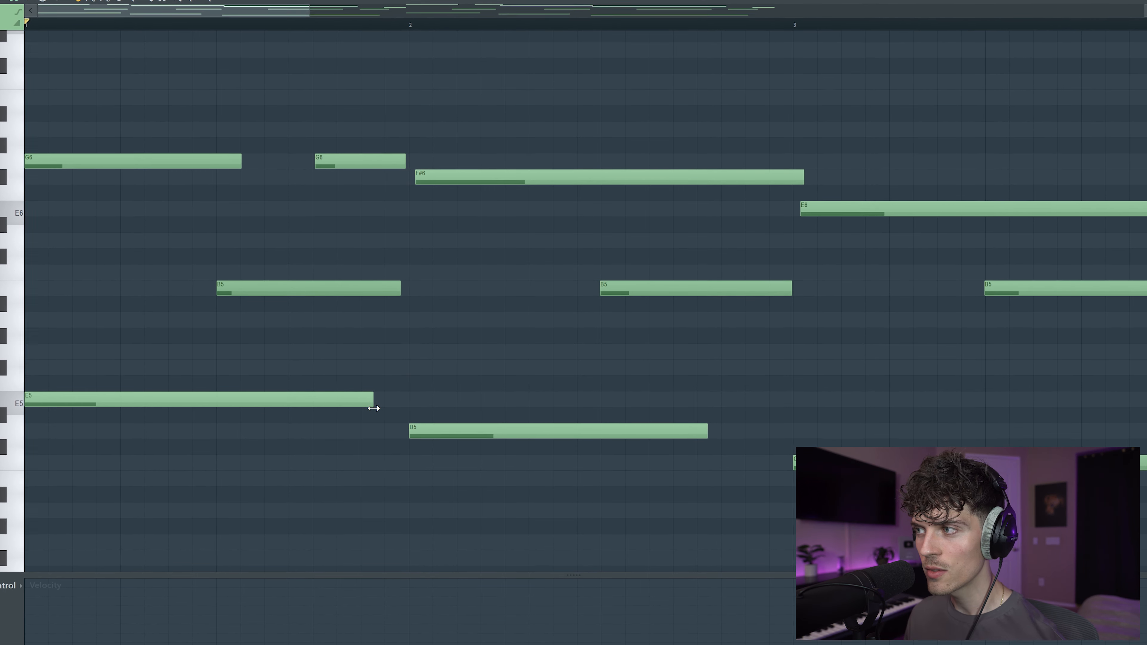
Add a short low B3 note at the end of bar 4 in the Kontakt guitar pattern and audition it
{"action": "scroll", "coordinate": [240, 28], "scroll_direction": "down", "scroll_amount": 8}
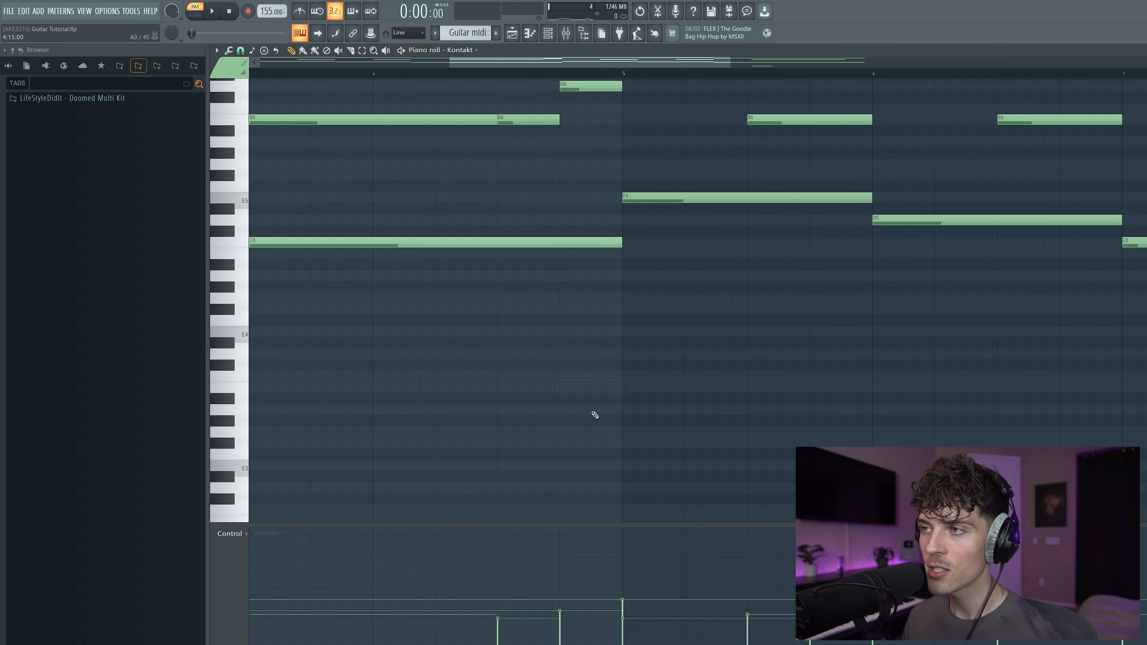
{"action": "key", "text": "space"}
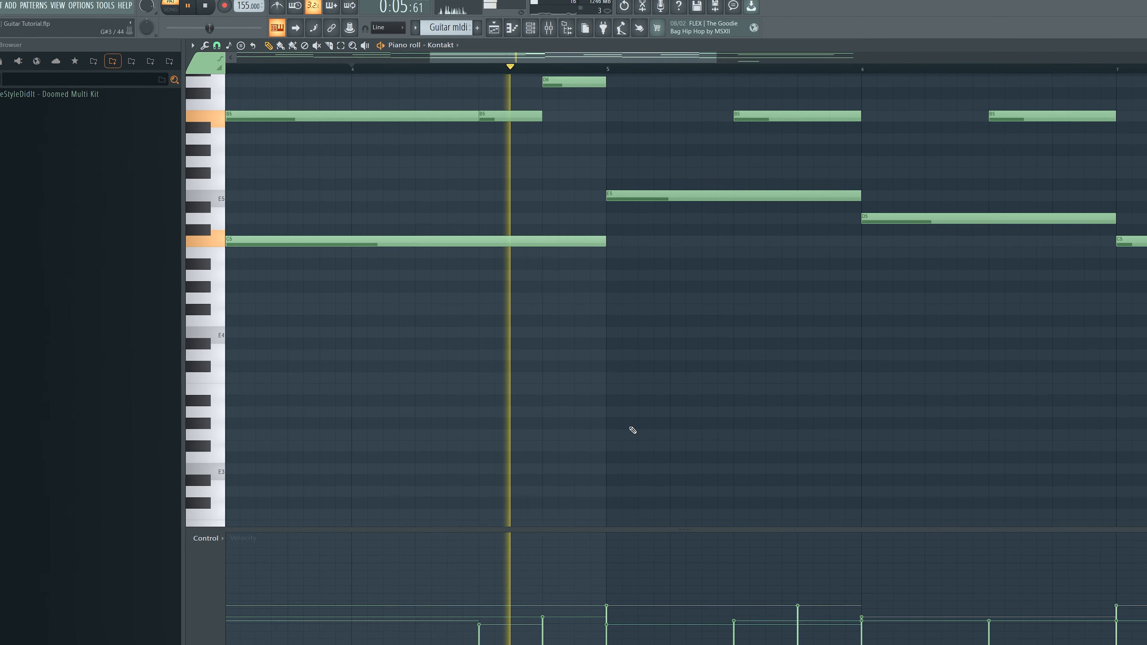
{"action": "key", "text": "ctrl+z"}
{"action": "key", "text": "space"}
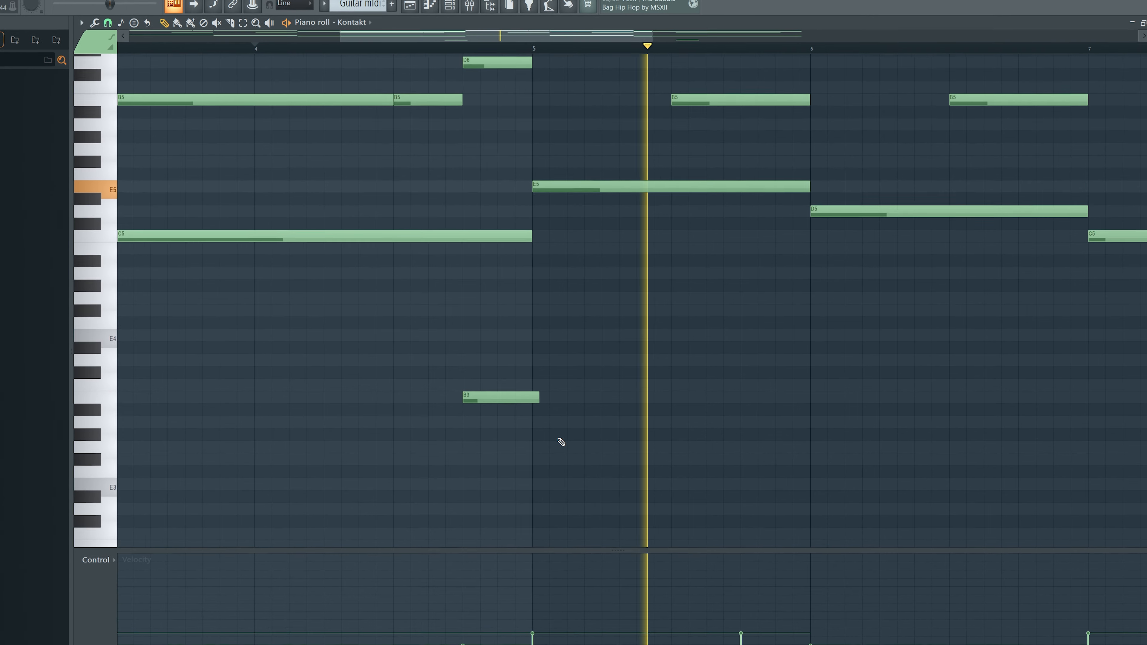
{"action": "key", "text": "space"}
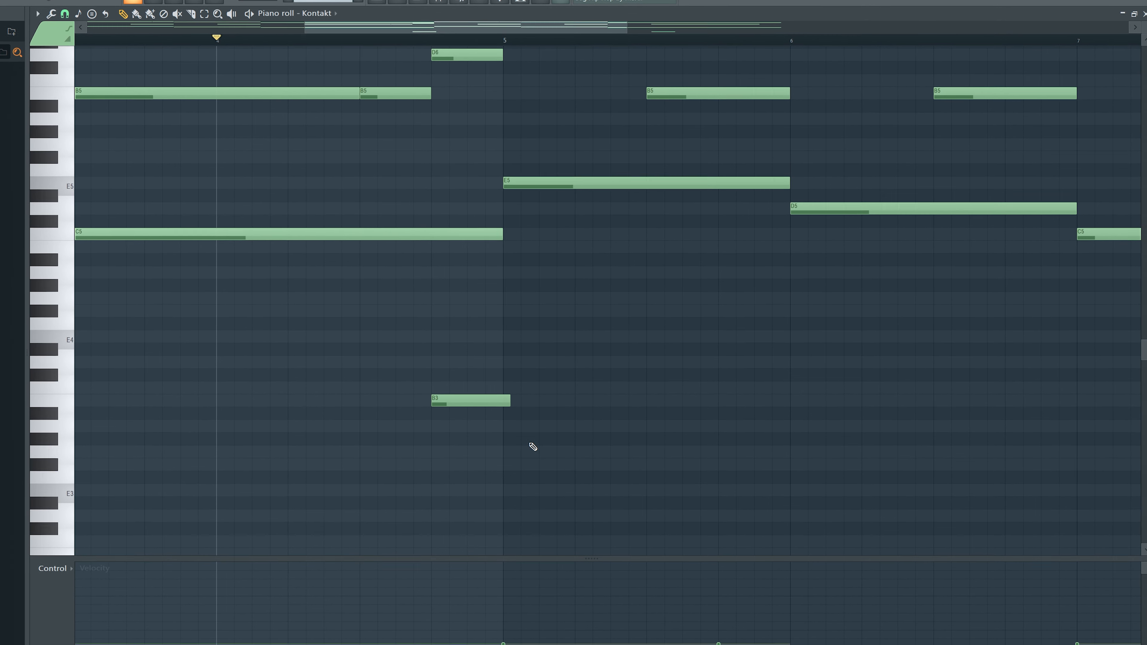
{"action": "scroll", "coordinate": [397, 41], "scroll_direction": "down", "scroll_amount": 5}
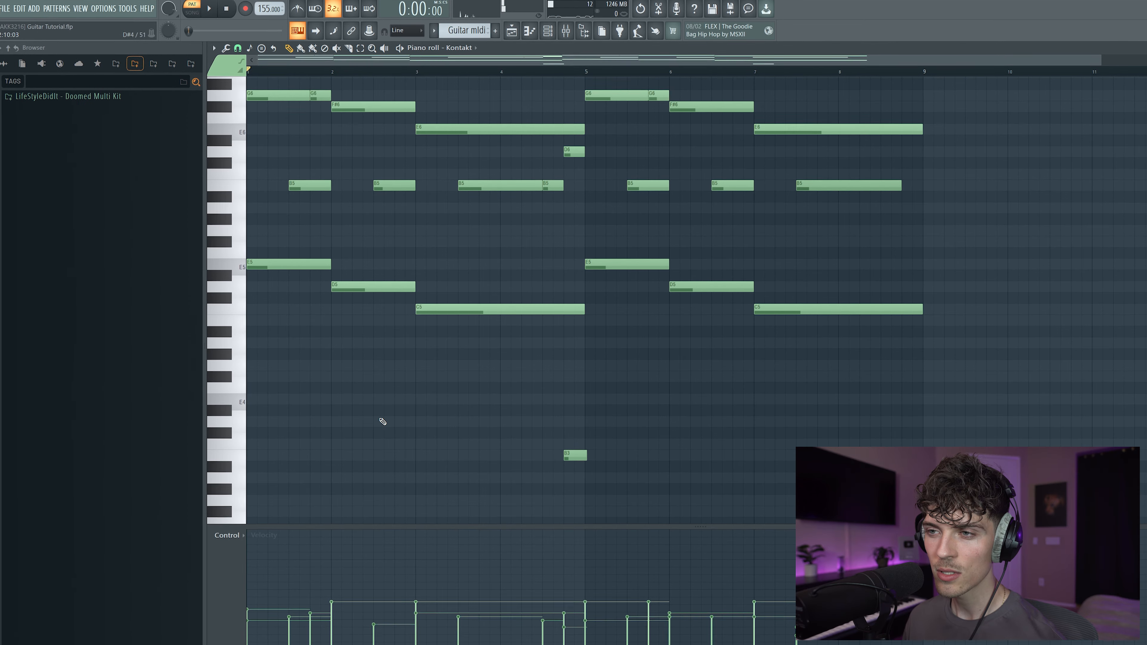
Add short low B3 notes at the end of bar 1 and midway through bar 7, and play the guitar pattern
{"action": "left_click", "coordinate": [315, 457]}
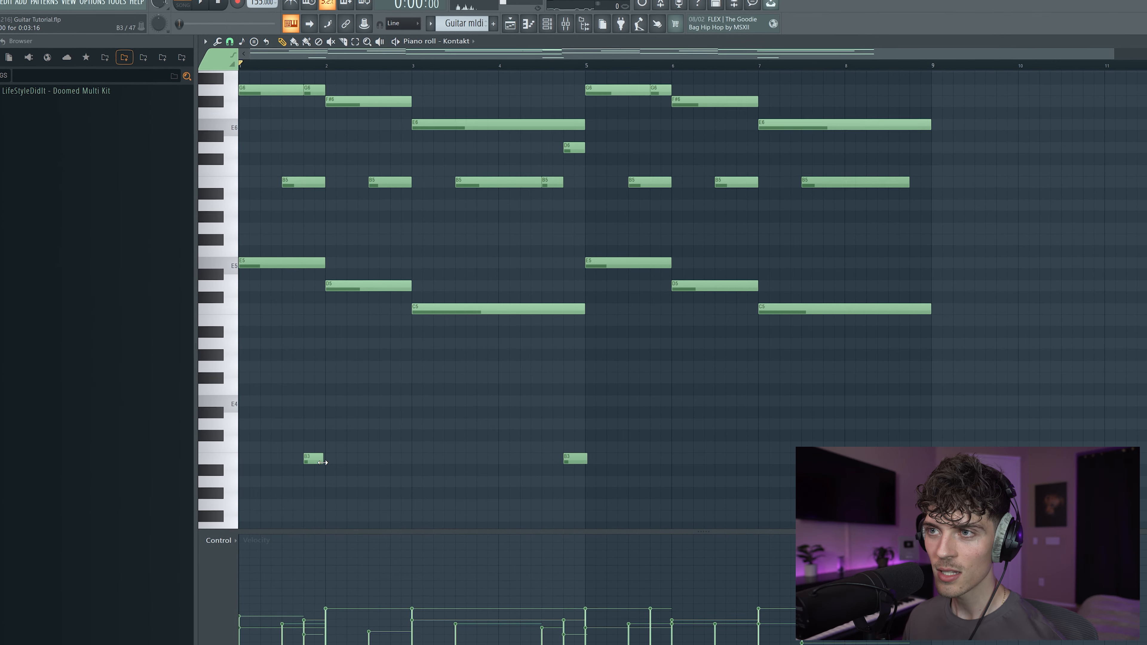
{"action": "scroll", "coordinate": [287, 67], "scroll_direction": "up", "scroll_amount": 3}
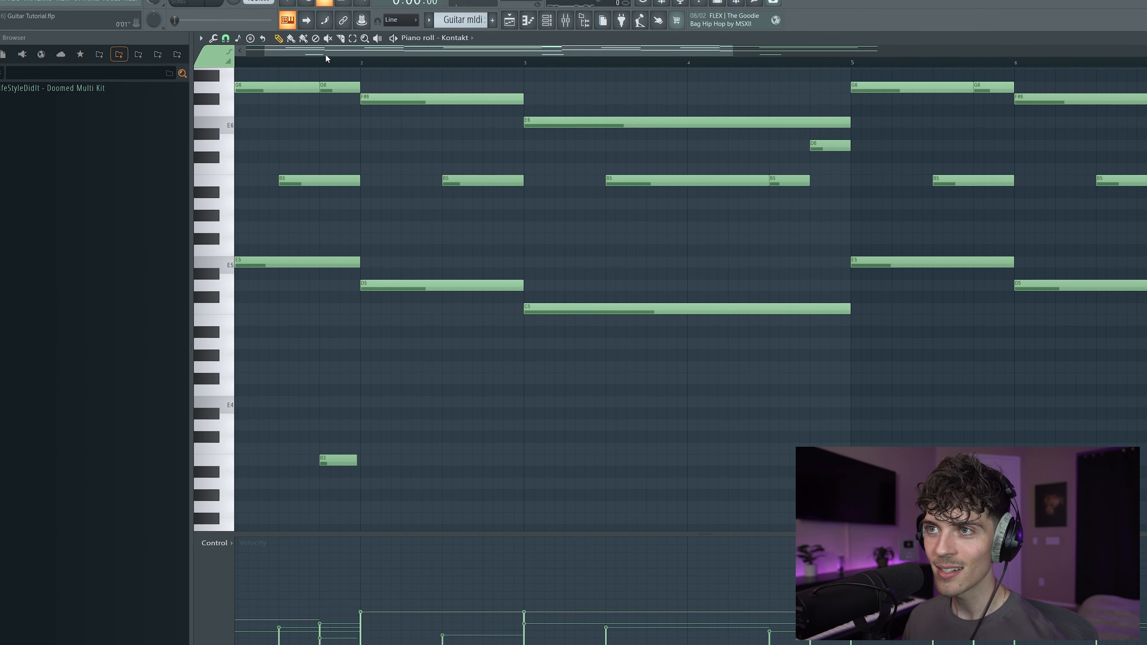
{"action": "left_click_drag", "start_coordinate": [325, 54], "coordinate": [302, 54]}
{"action": "key", "text": "space"}
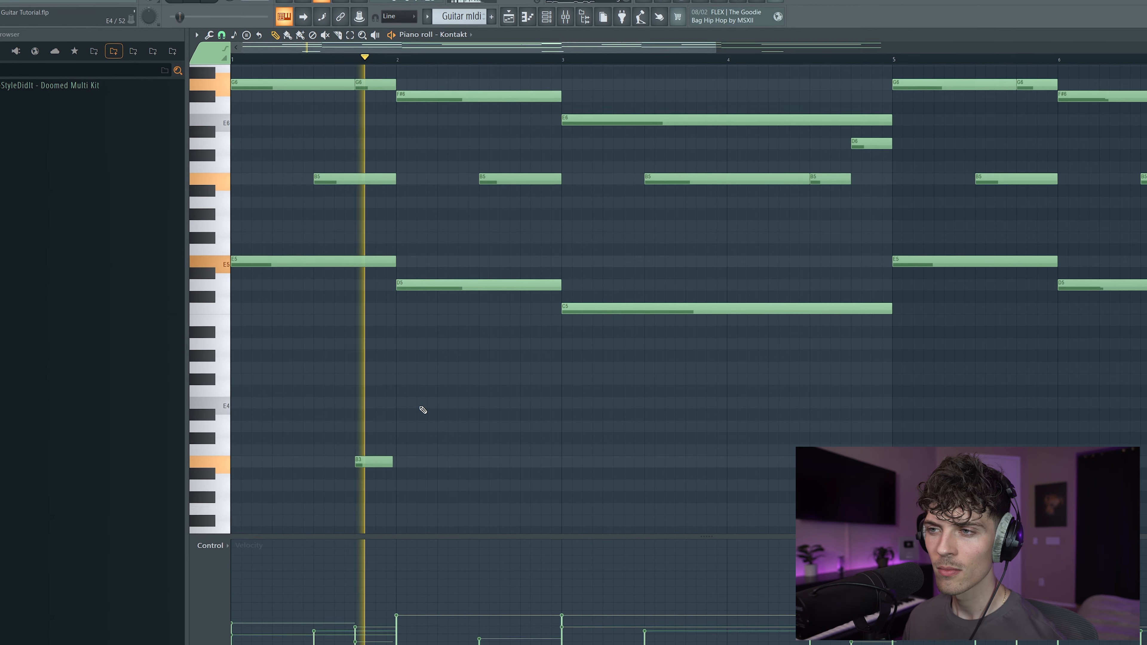
{"action": "scroll", "coordinate": [355, 65], "scroll_direction": "down", "scroll_amount": 3}
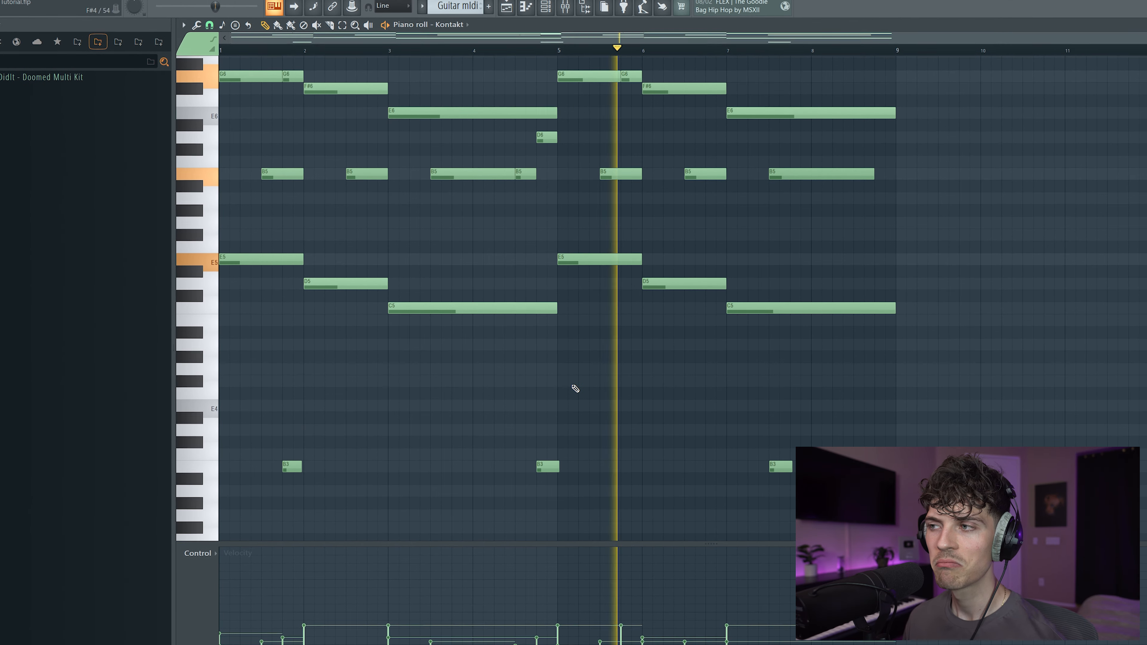
Open Arcade and set its session key to E minor
{"action": "left_click", "coordinate": [564, 7]}
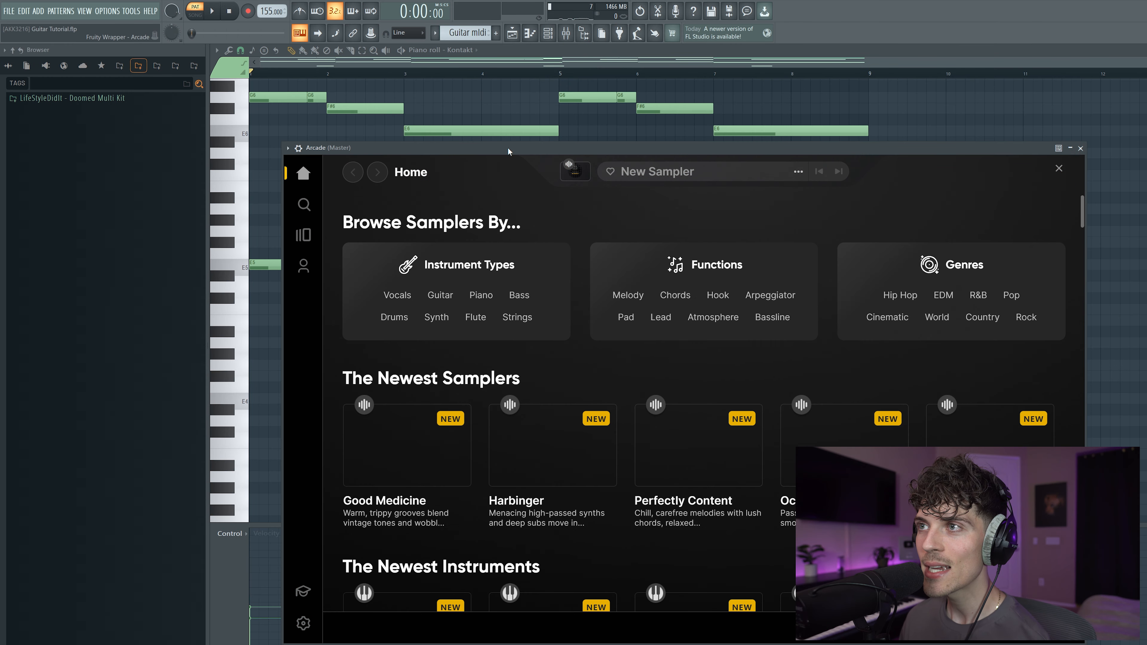
{"action": "left_click_drag", "start_coordinate": [507, 148], "coordinate": [499, 126]}
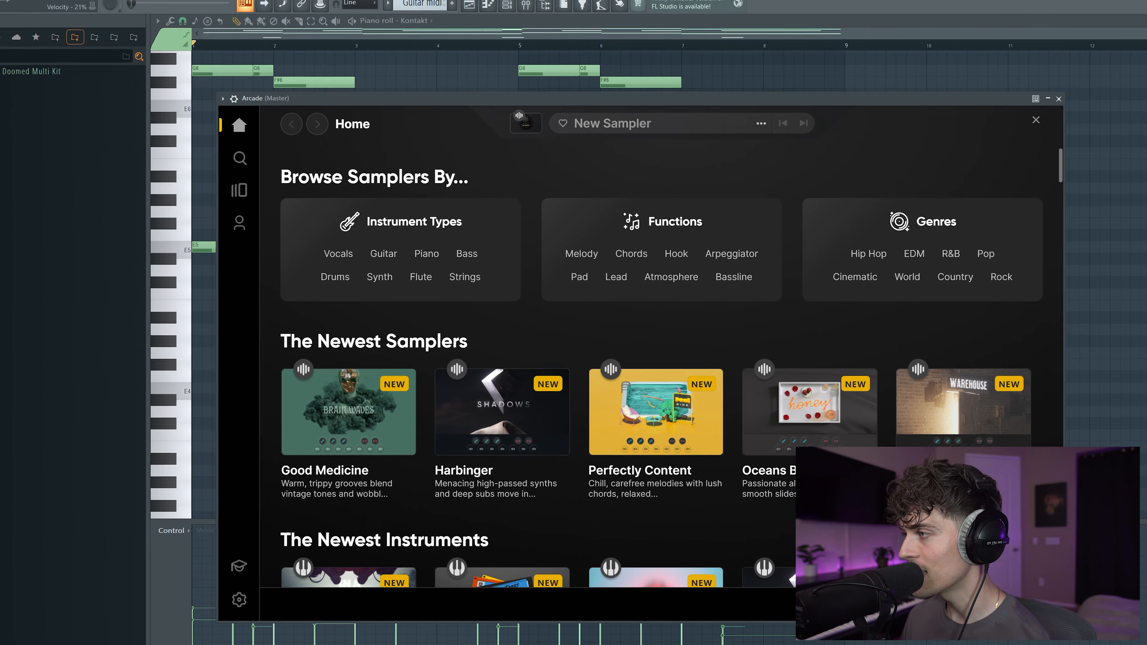
{"action": "left_click", "coordinate": [974, 604]}
{"action": "left_click", "coordinate": [1011, 317]}
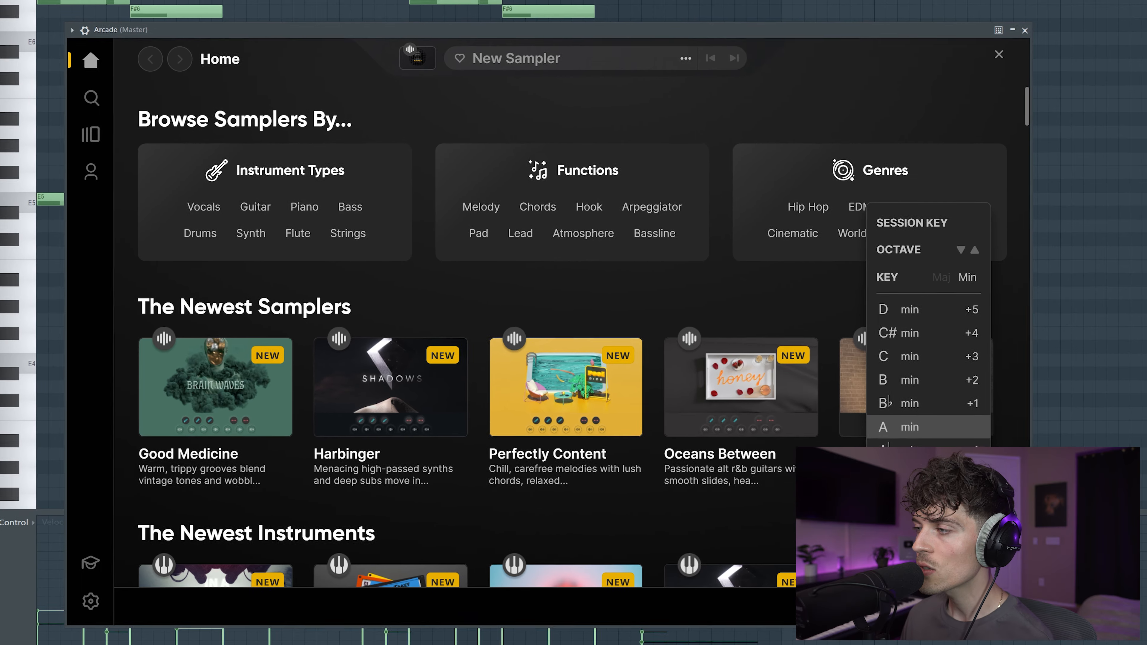
{"action": "left_click", "coordinate": [911, 544]}
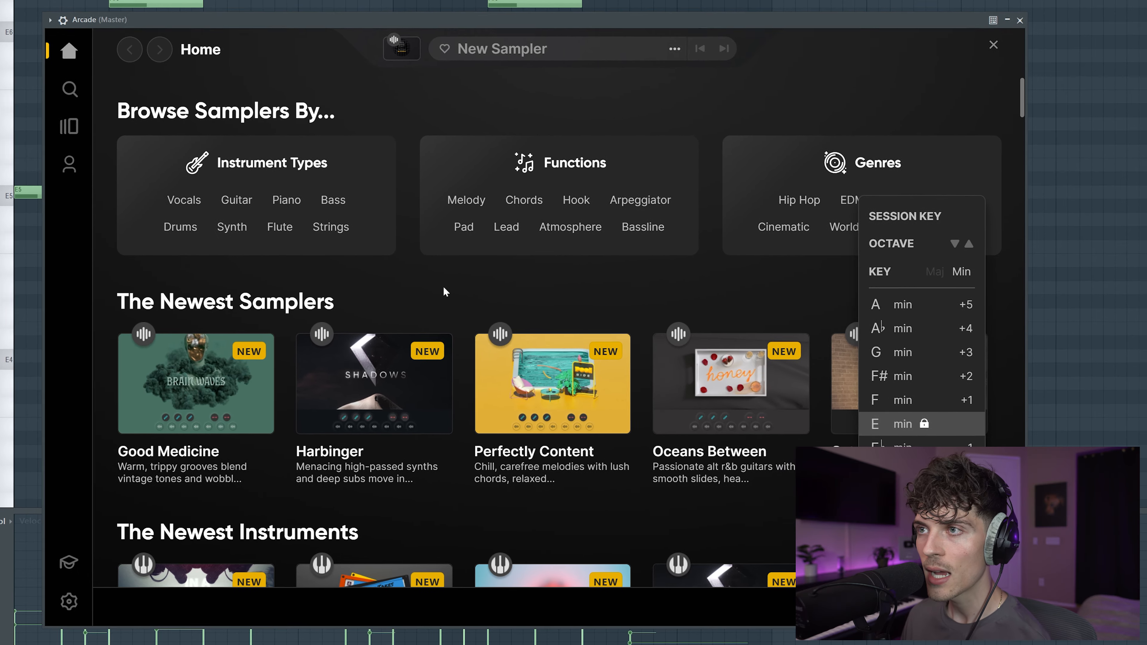
Open Arcade's sampler search and filter the samplers by Guitar
{"action": "left_click", "coordinate": [130, 149]}
{"action": "left_click", "coordinate": [60, 98]}
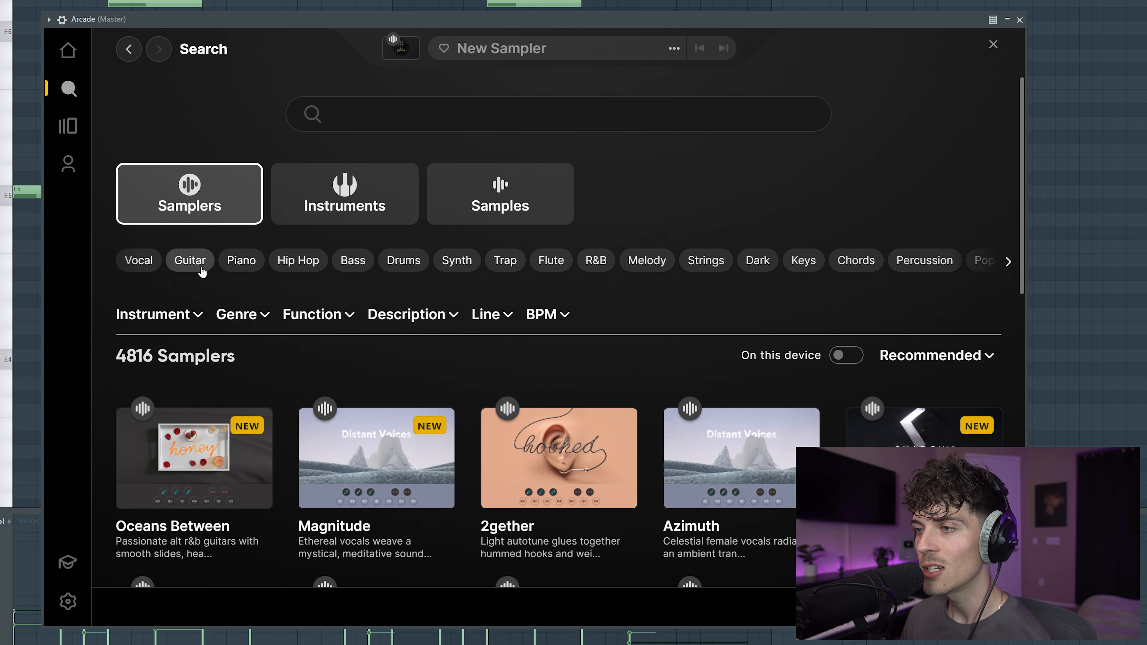
{"action": "left_click", "coordinate": [199, 267]}
{"action": "scroll", "coordinate": [690, 277], "scroll_direction": "down", "scroll_amount": 3}
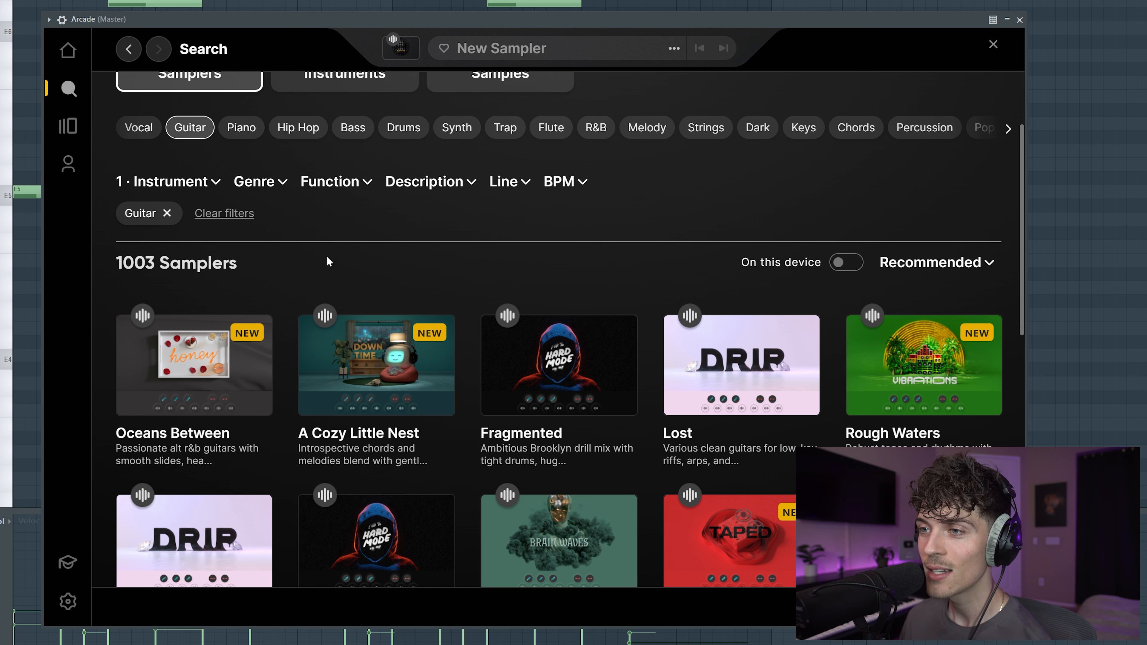
{"action": "scroll", "coordinate": [325, 258], "scroll_direction": "down", "scroll_amount": 3}
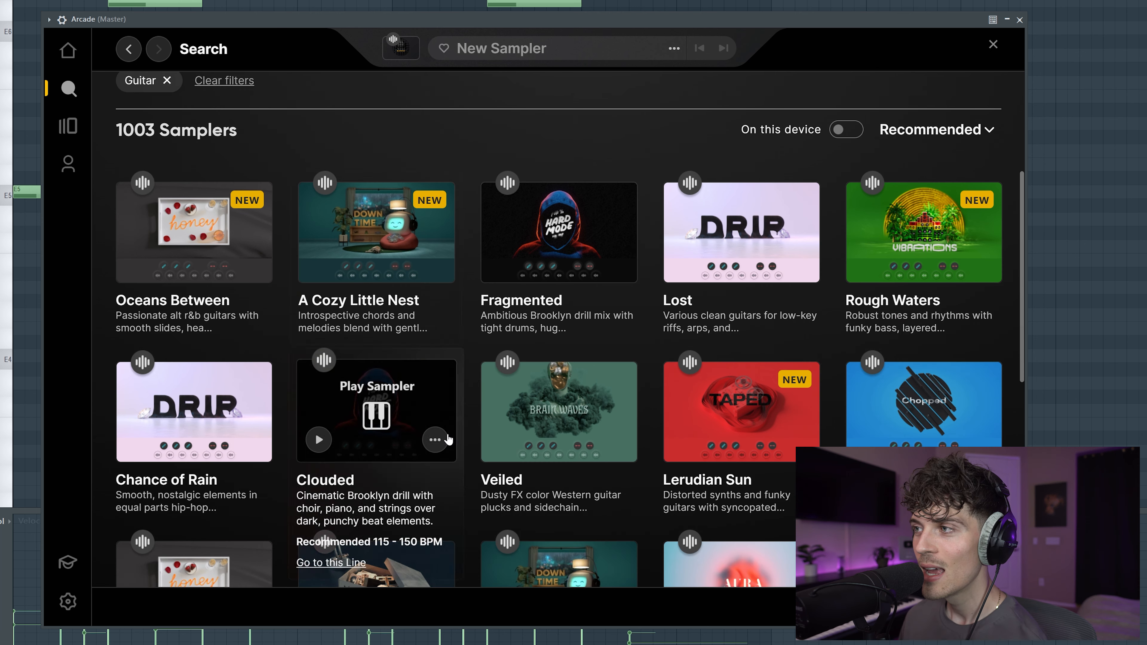
Preview guitar samplers including Lost, A Flood of Memories and Rejuvenation, and load the Rejuvenation sampler
{"action": "mouse_move", "coordinate": [742, 252]}
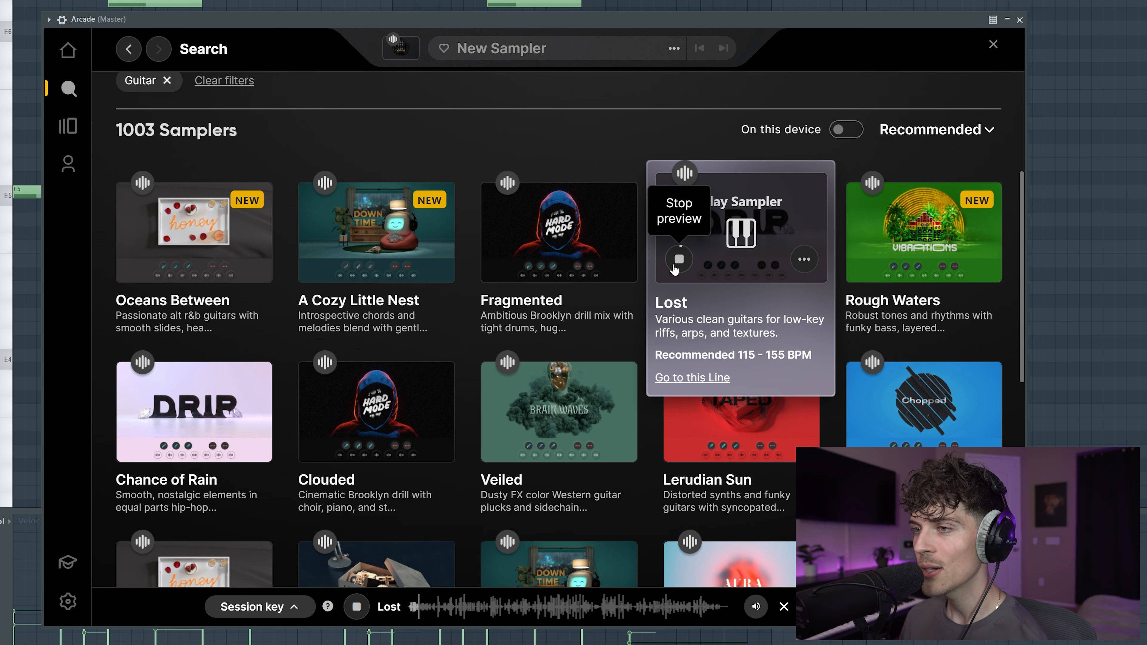
{"action": "left_click", "coordinate": [678, 259]}
{"action": "left_click", "coordinate": [132, 439]}
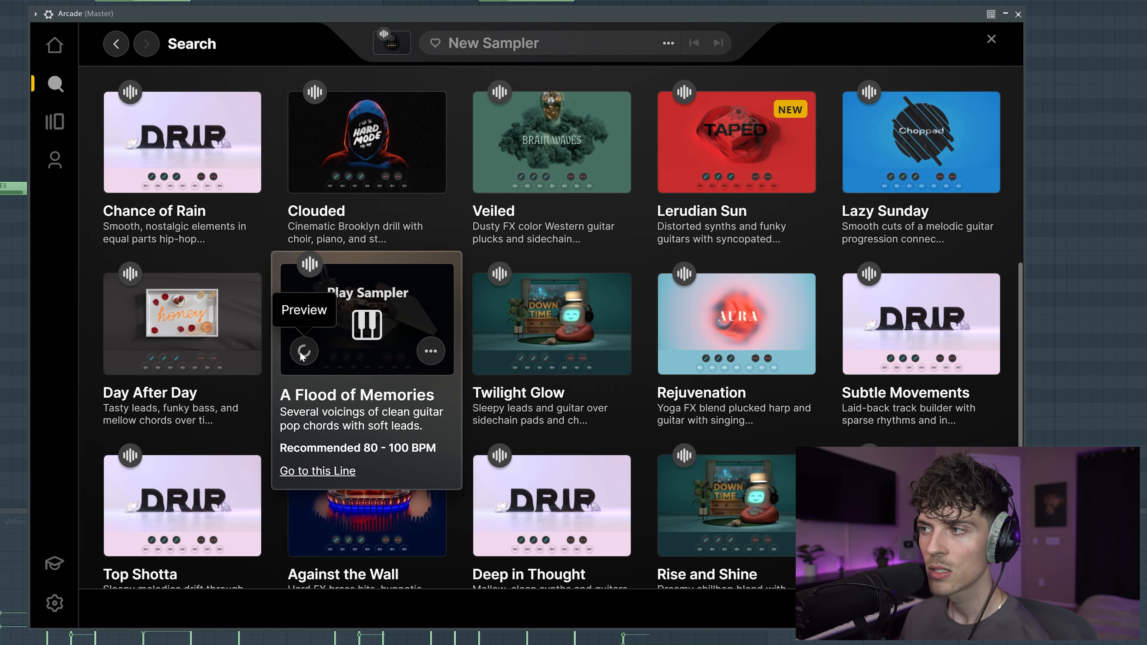
{"action": "left_click", "coordinate": [675, 357]}
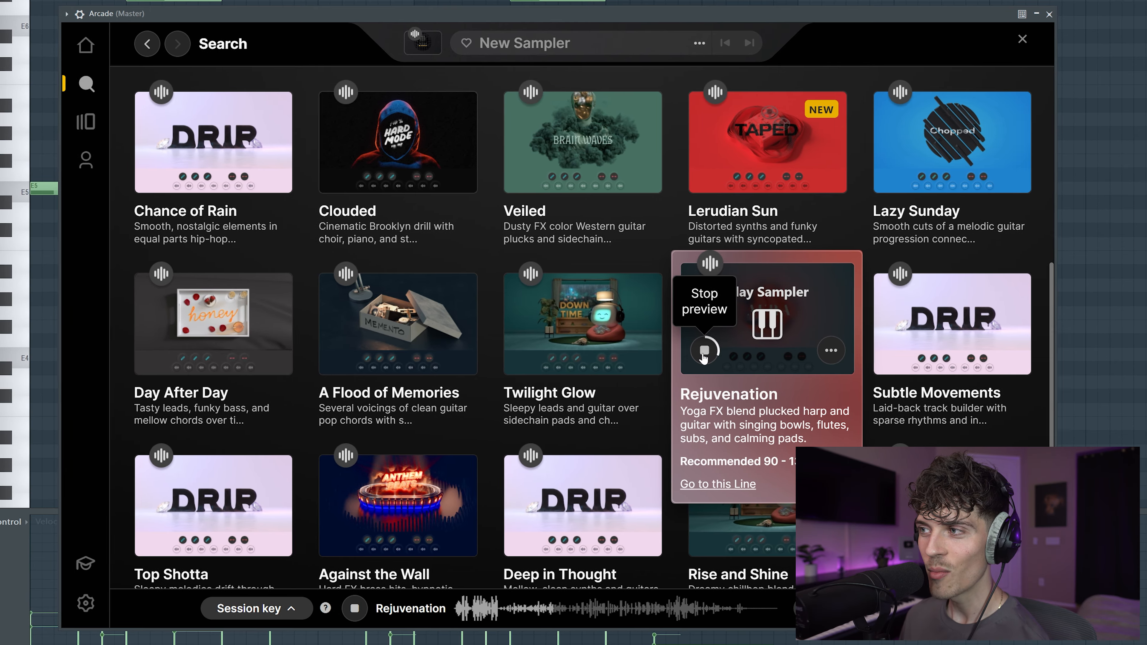
{"action": "left_click", "coordinate": [706, 351]}
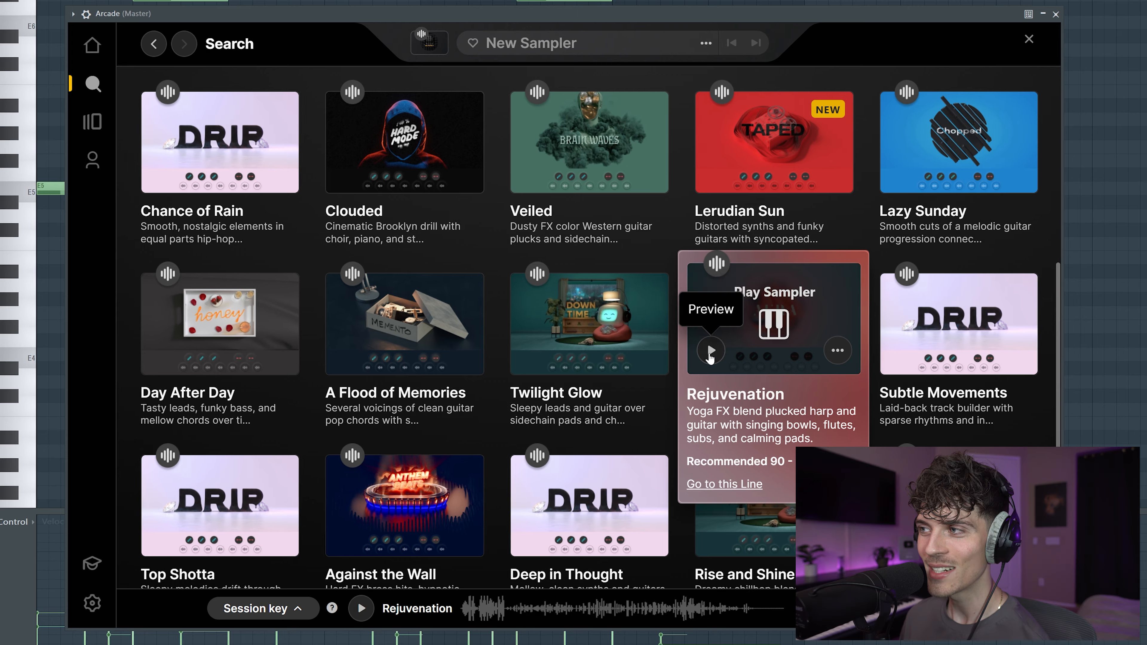
{"action": "left_click", "coordinate": [775, 337]}
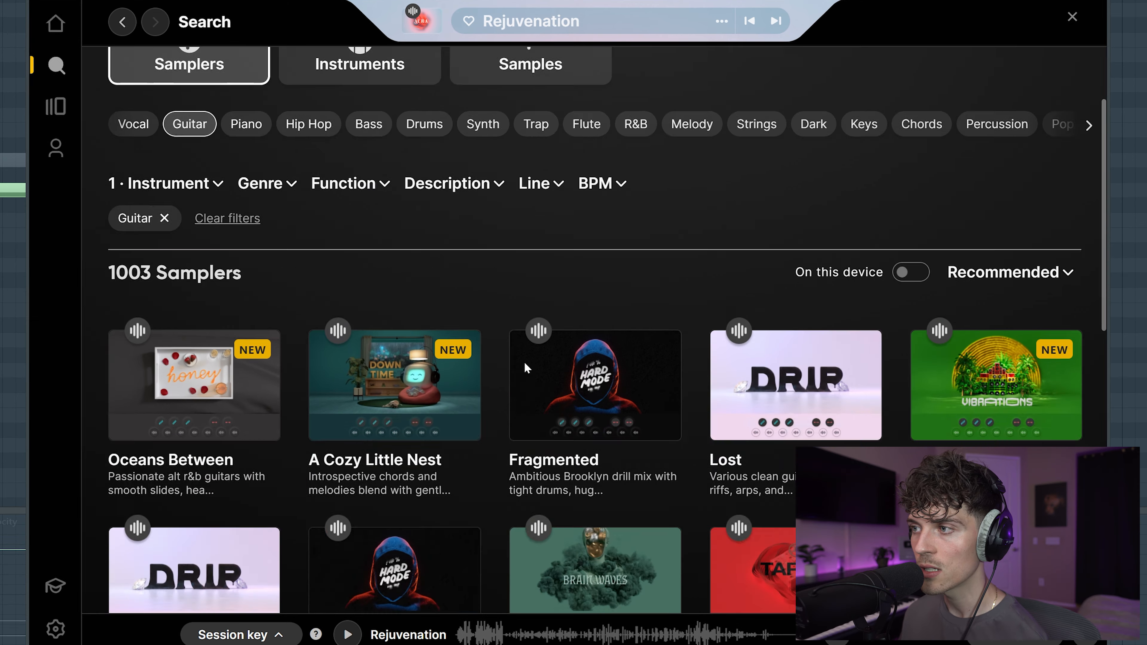
{"action": "scroll", "coordinate": [525, 366], "scroll_direction": "down", "scroll_amount": 15}
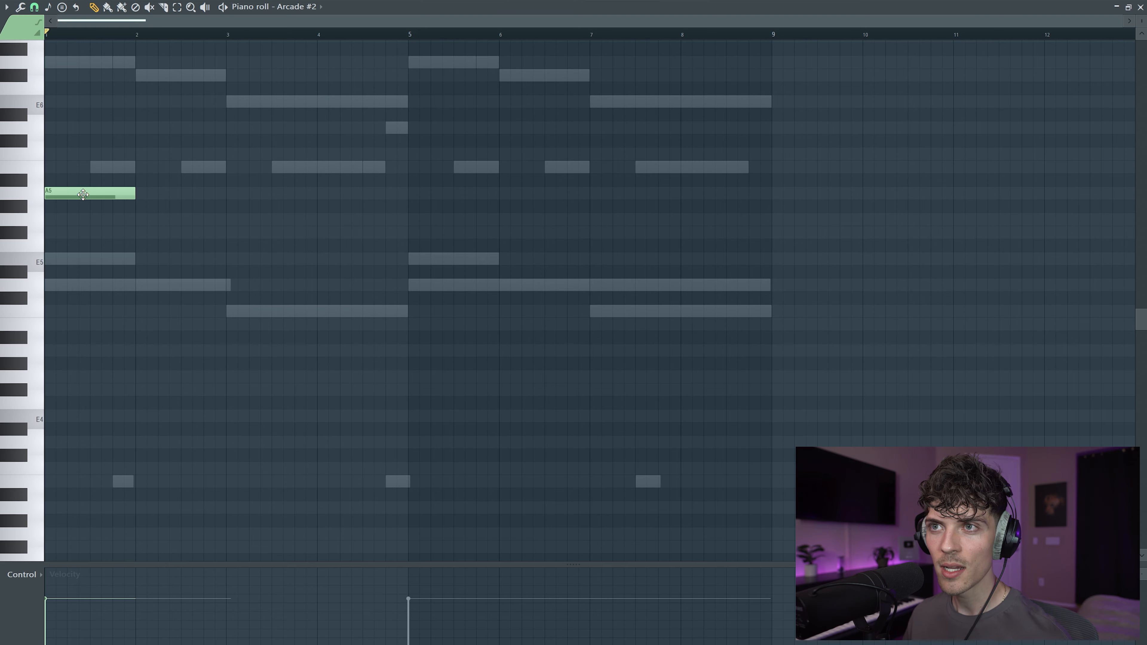
In the Arcade #2 piano roll, move the bar 1 note to B5 and place a one-bar G5 note at bar 5
{"action": "key", "text": "space"}
{"action": "scroll", "coordinate": [179, 282], "scroll_direction": "up", "scroll_amount": 3}
{"action": "key", "text": "space"}
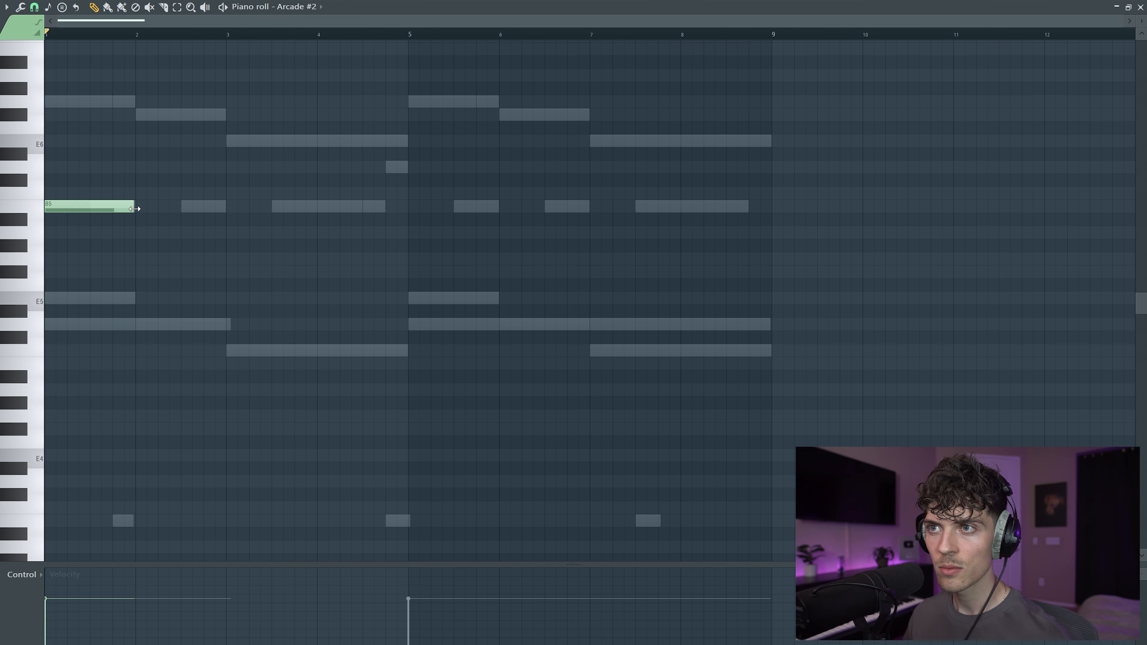
{"action": "left_click", "coordinate": [413, 234]}
{"action": "left_click_drag", "start_coordinate": [440, 234], "coordinate": [443, 256]}
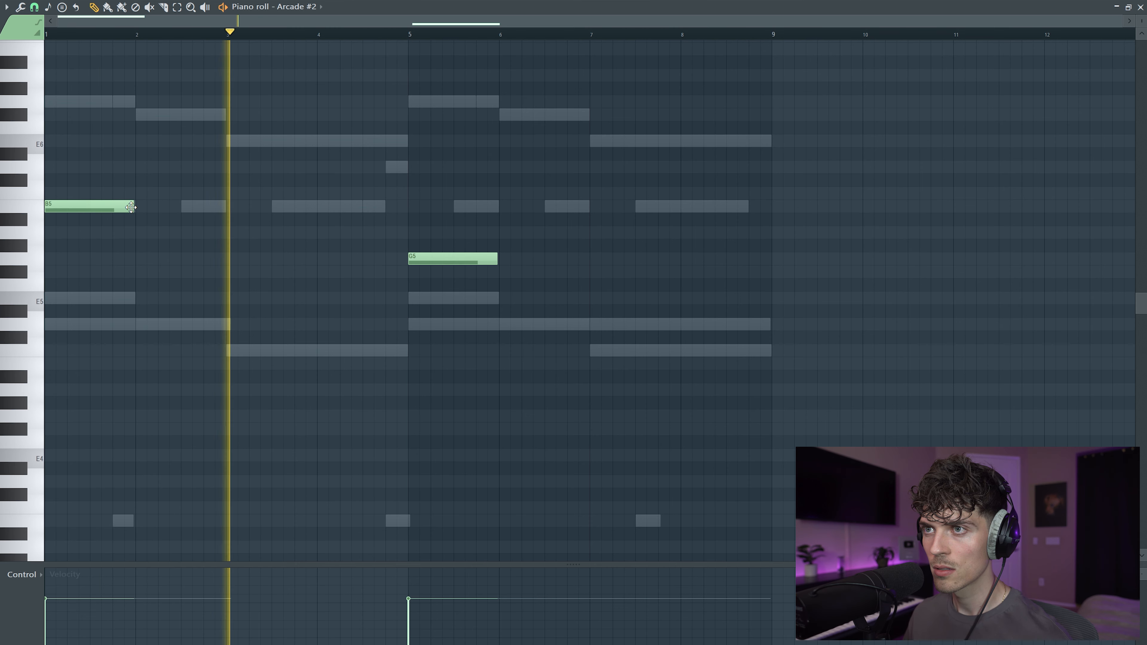
{"action": "left_click_drag", "start_coordinate": [132, 208], "coordinate": [130, 209]}
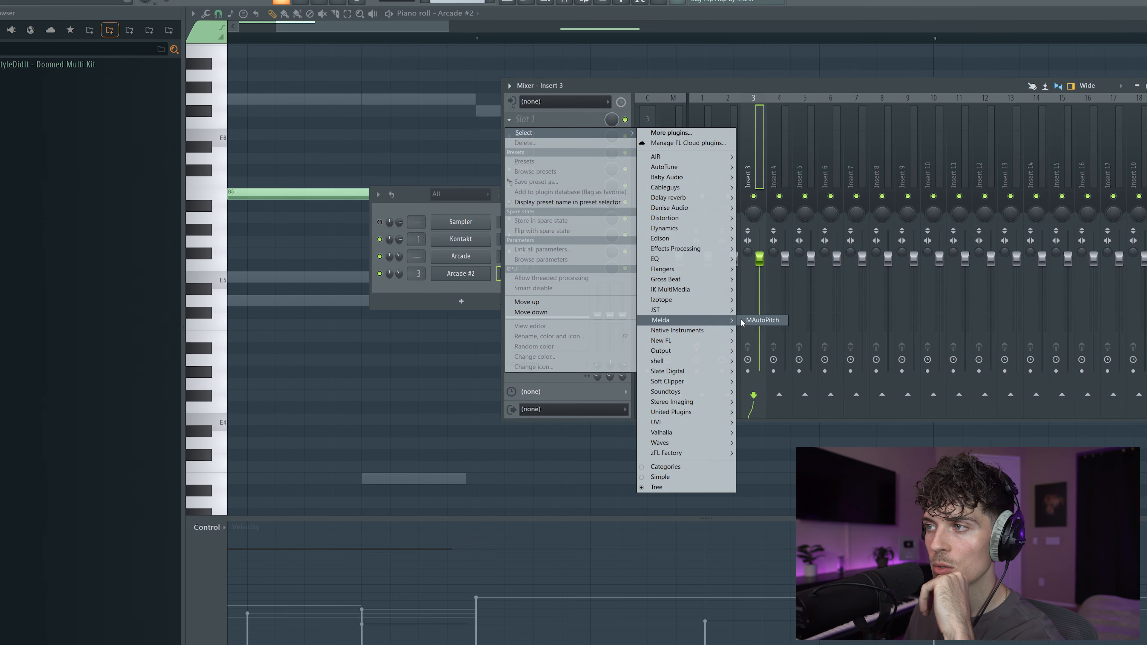
Load MAutoPitch on mixer insert 3 with the Minor scale and a formant shift of -2.28, and audition it
{"action": "left_click", "coordinate": [745, 318]}
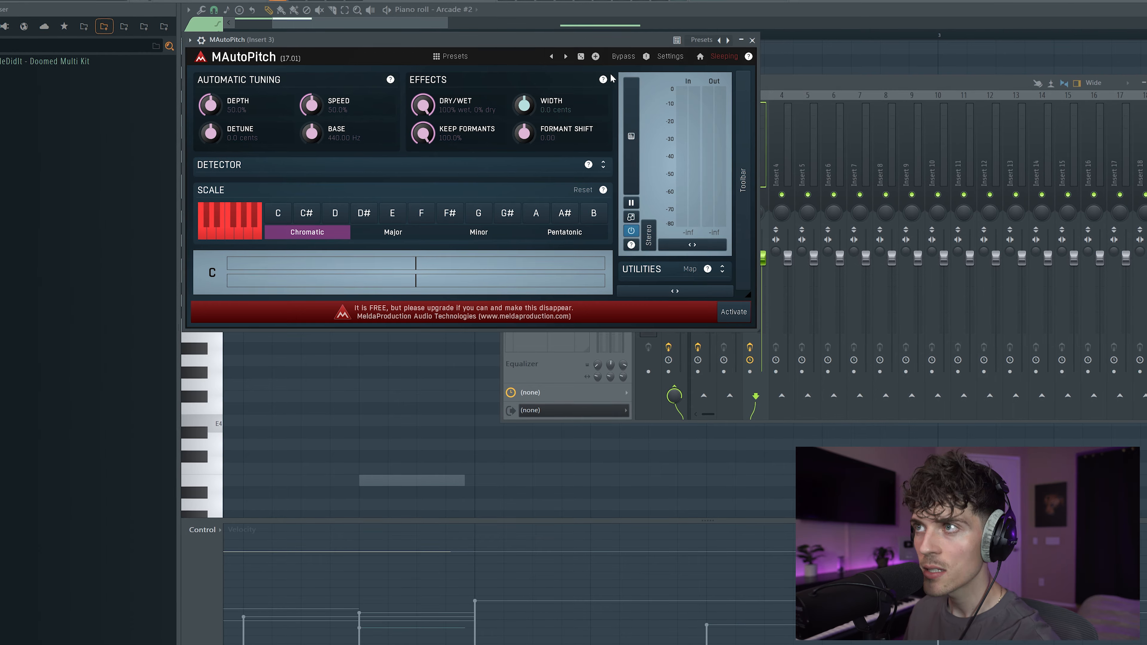
{"action": "left_click_drag", "start_coordinate": [585, 40], "coordinate": [676, 162]}
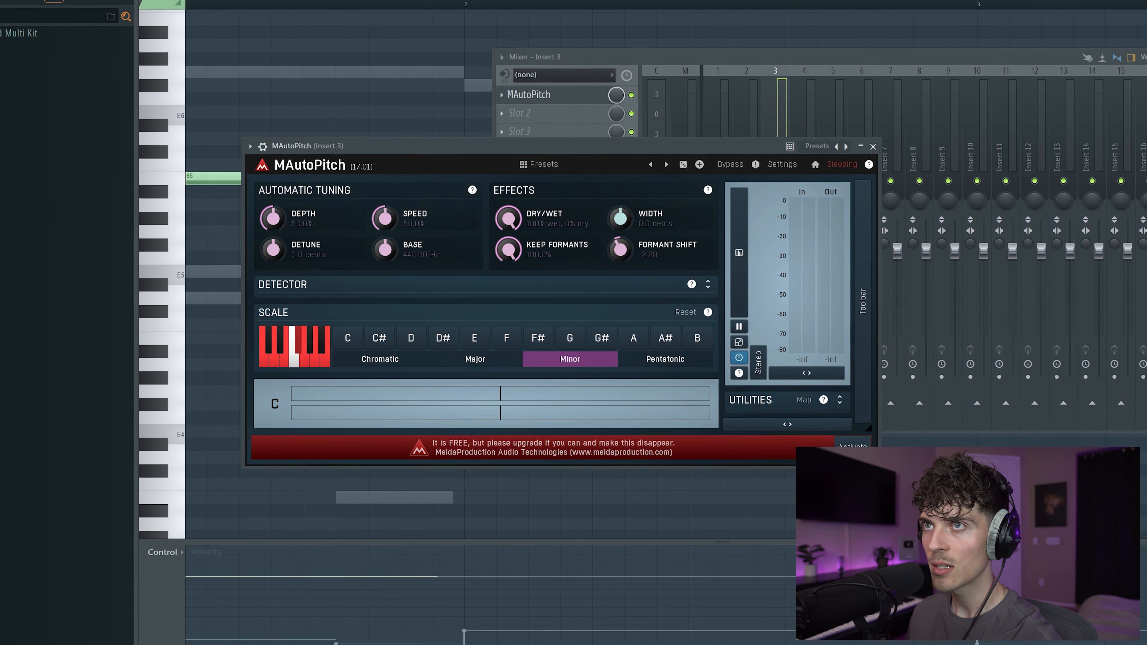
{"action": "key", "text": "space"}
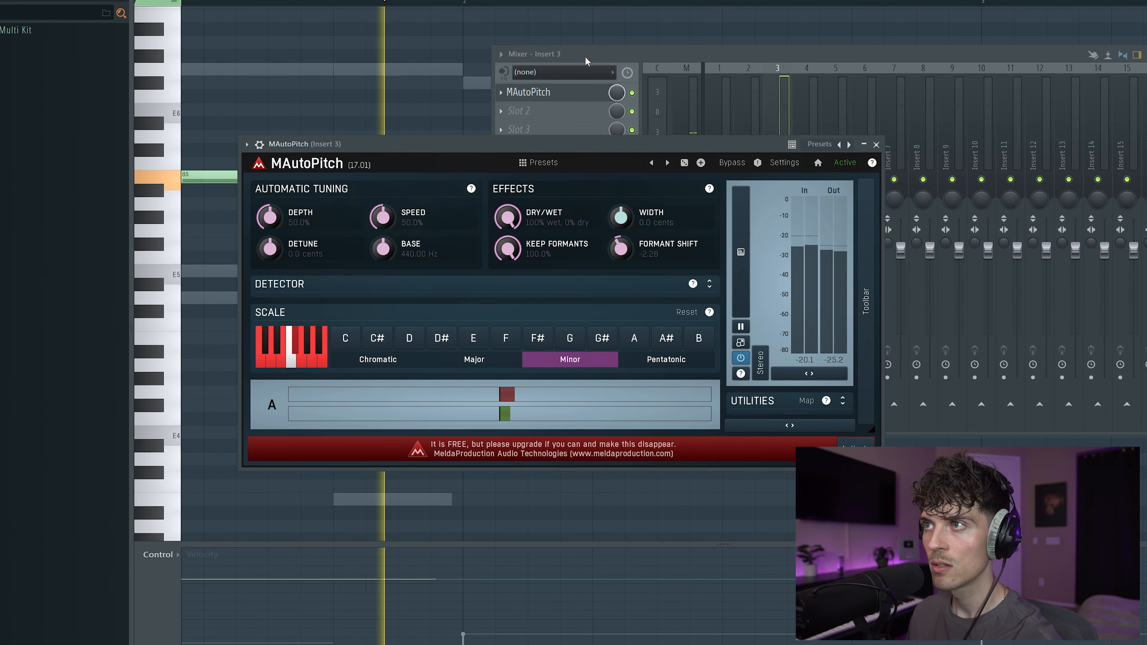
Load UVI's Phasor below MAutoPitch on mixer insert 3 and switch it from Full and Slow to the next preset
{"action": "left_click", "coordinate": [646, 131]}
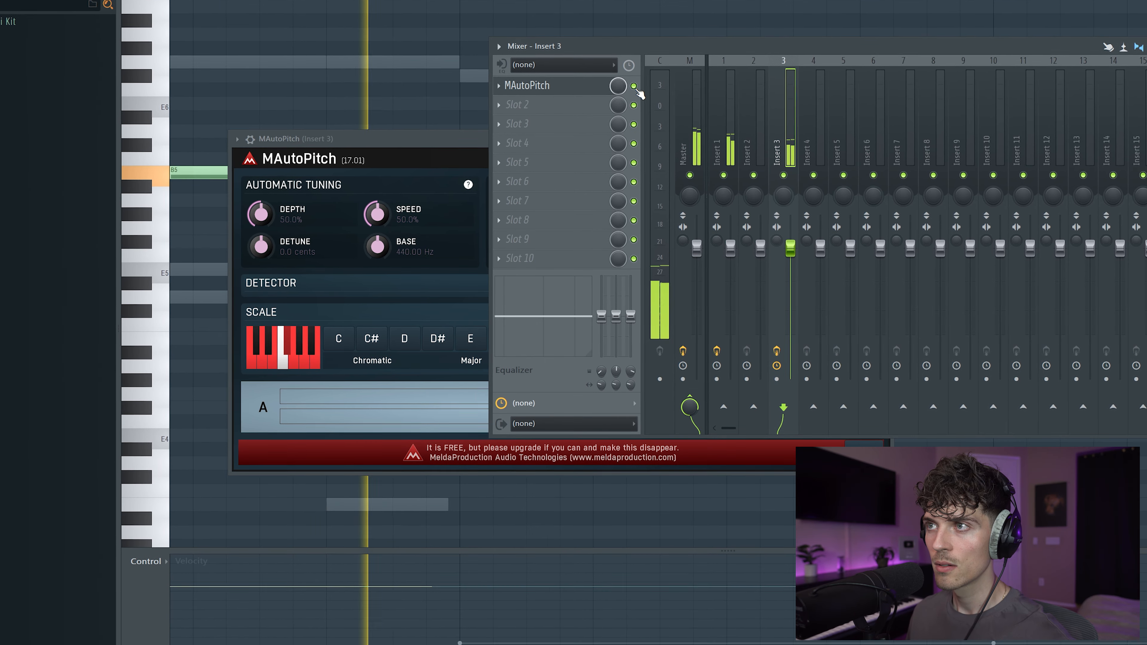
{"action": "left_click", "coordinate": [561, 105]}
{"action": "mouse_move", "coordinate": [712, 296]}
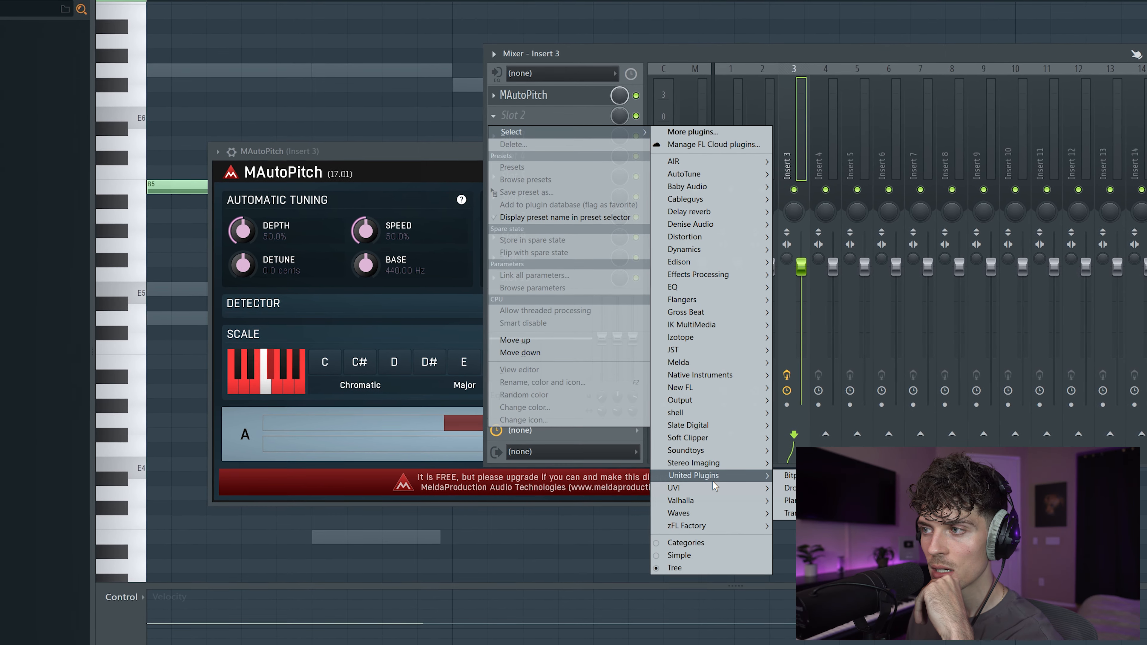
{"action": "mouse_move", "coordinate": [740, 485]}
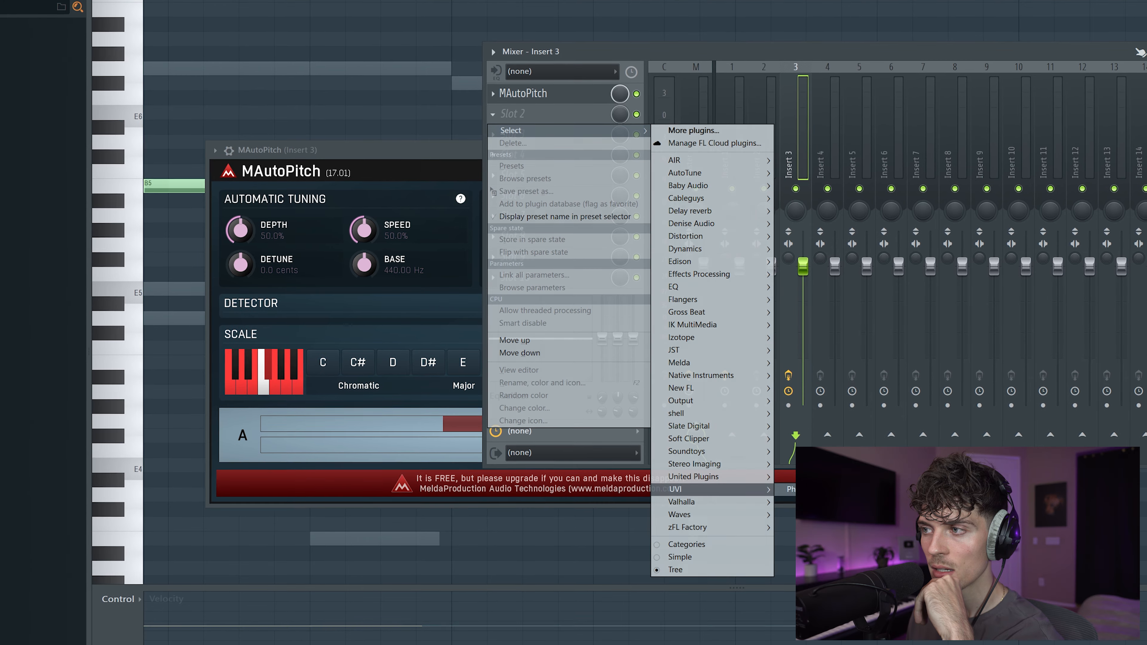
{"action": "left_click", "coordinate": [808, 489]}
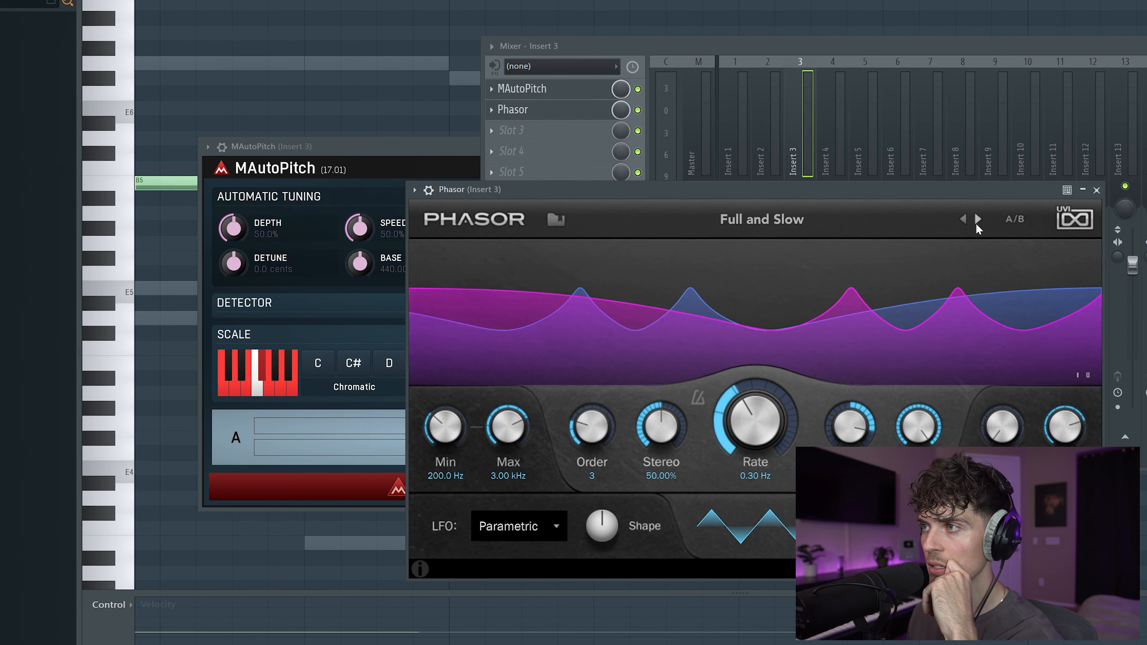
{"action": "left_click", "coordinate": [977, 221]}
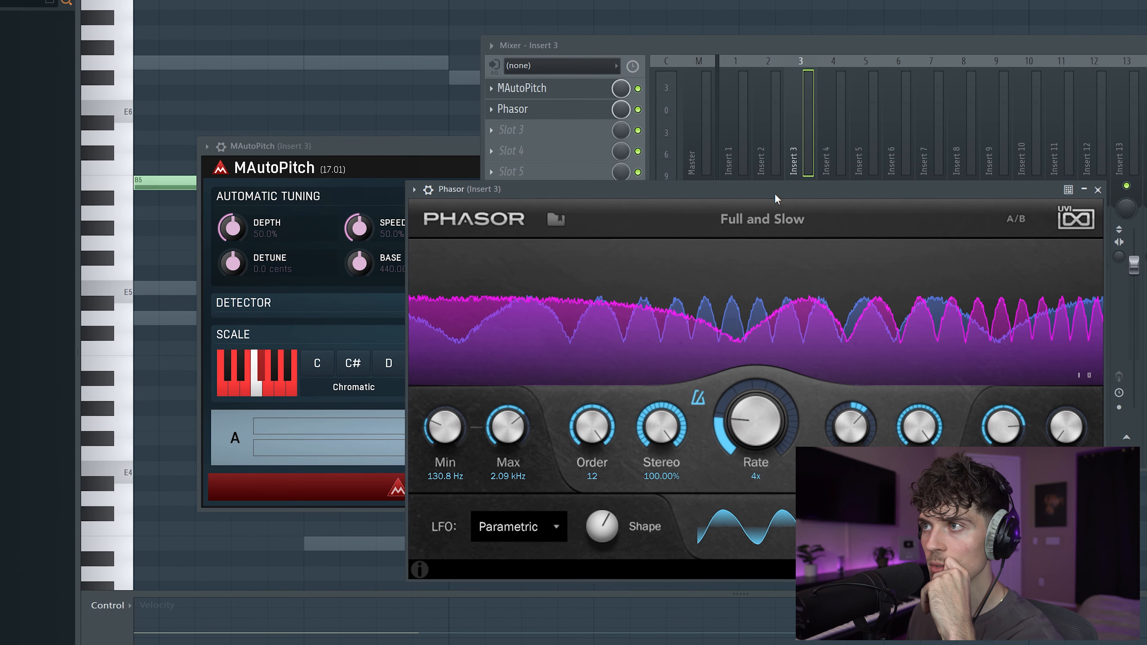
Load Little Plate and Fruity Parametric EQ 2 into the free effect slots below Phasor on insert 3
{"action": "left_click", "coordinate": [511, 130]}
{"action": "mouse_move", "coordinate": [706, 513]}
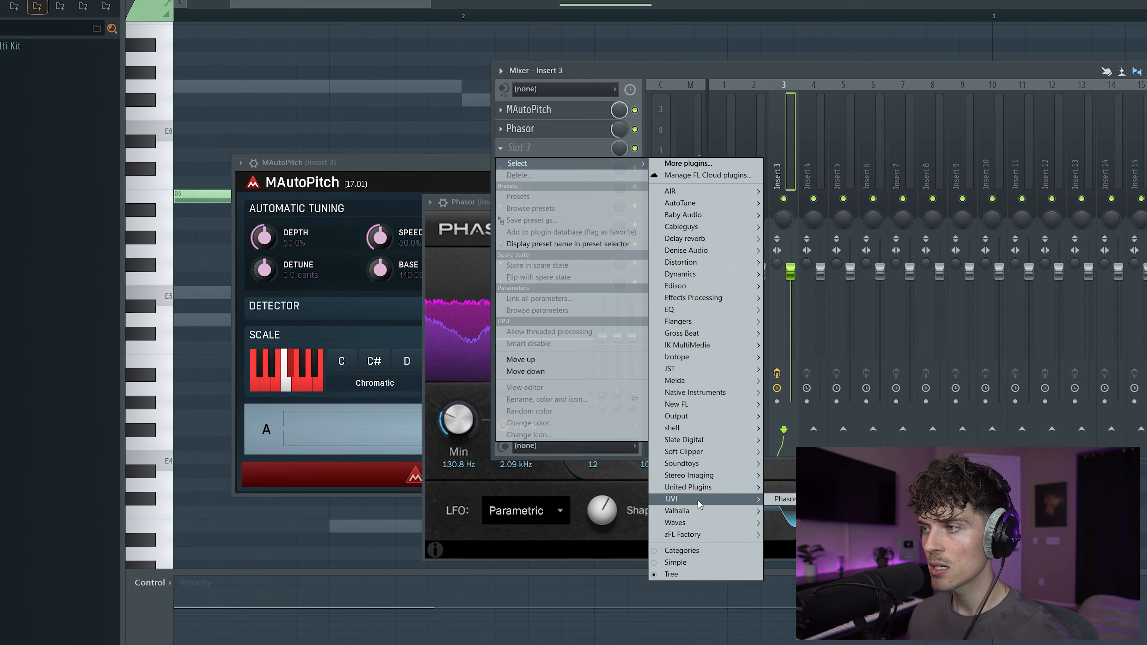
{"action": "mouse_move", "coordinate": [699, 464]}
{"action": "key", "text": "Escape"}
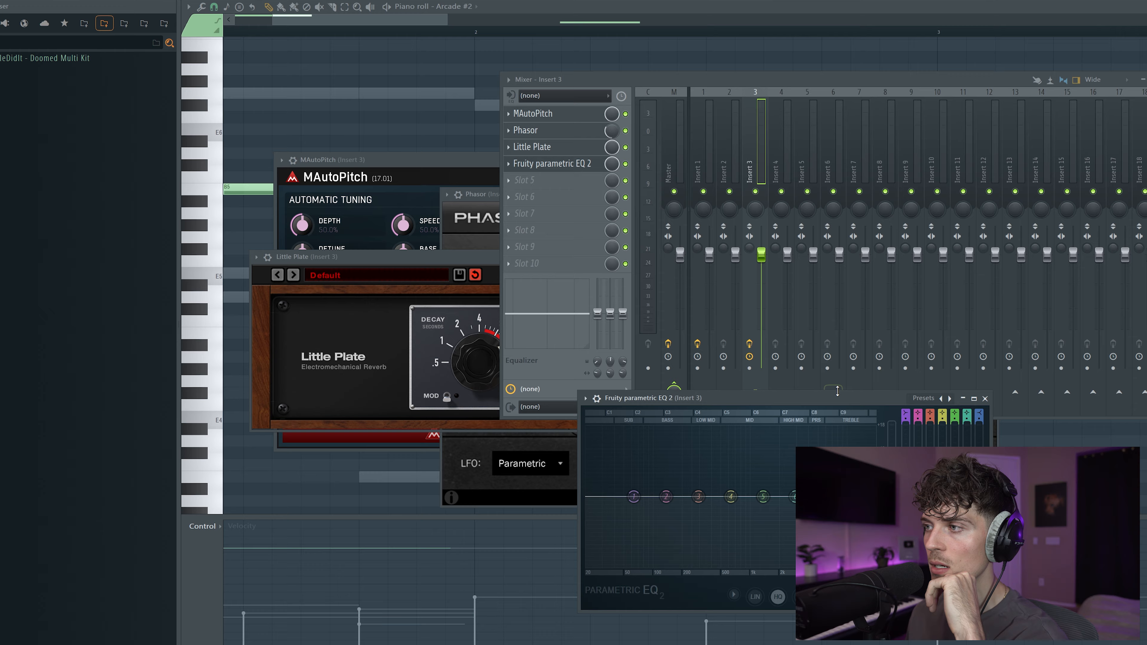
Apply a band-limiting preset to the insert 3 EQ, raise the low cut, lower the high cut, and audition it
{"action": "left_click_drag", "start_coordinate": [837, 393], "coordinate": [637, 202]}
{"action": "left_click", "coordinate": [727, 207]}
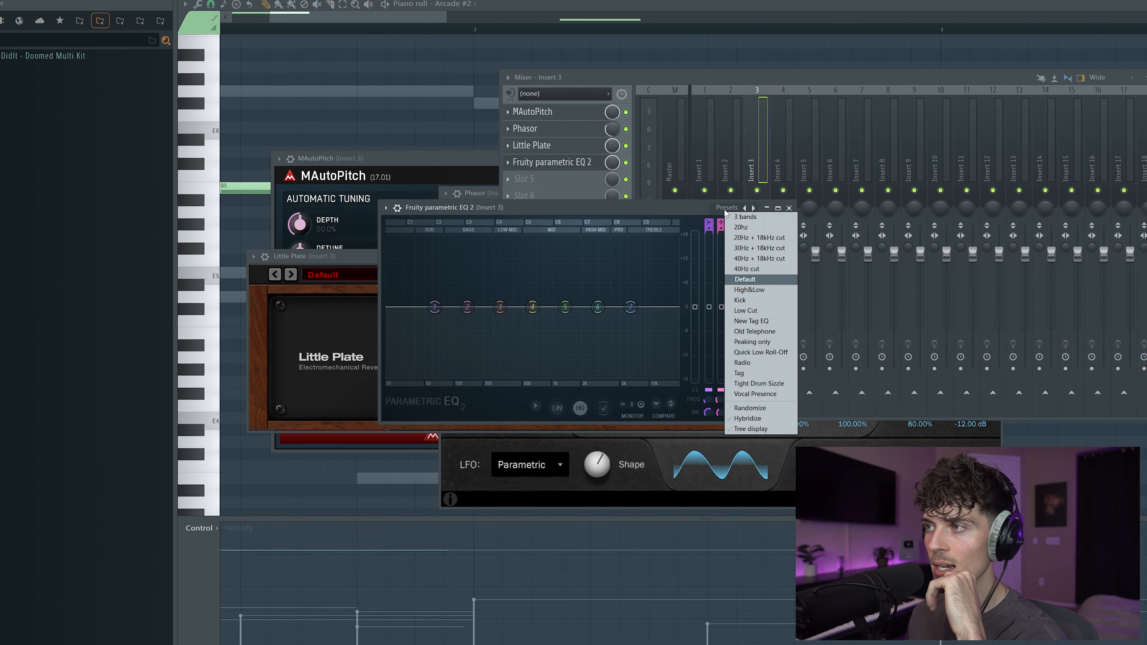
{"action": "left_click", "coordinate": [760, 314]}
{"action": "left_click_drag", "start_coordinate": [425, 307], "coordinate": [510, 306]}
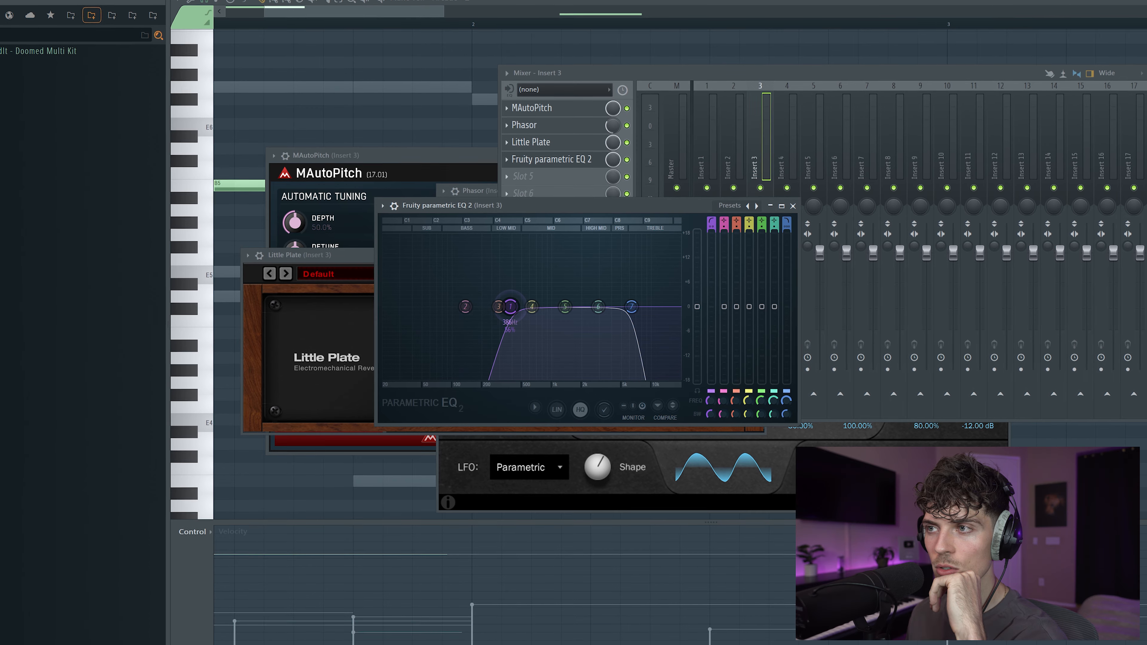
{"action": "left_click_drag", "start_coordinate": [632, 306], "coordinate": [622, 306]}
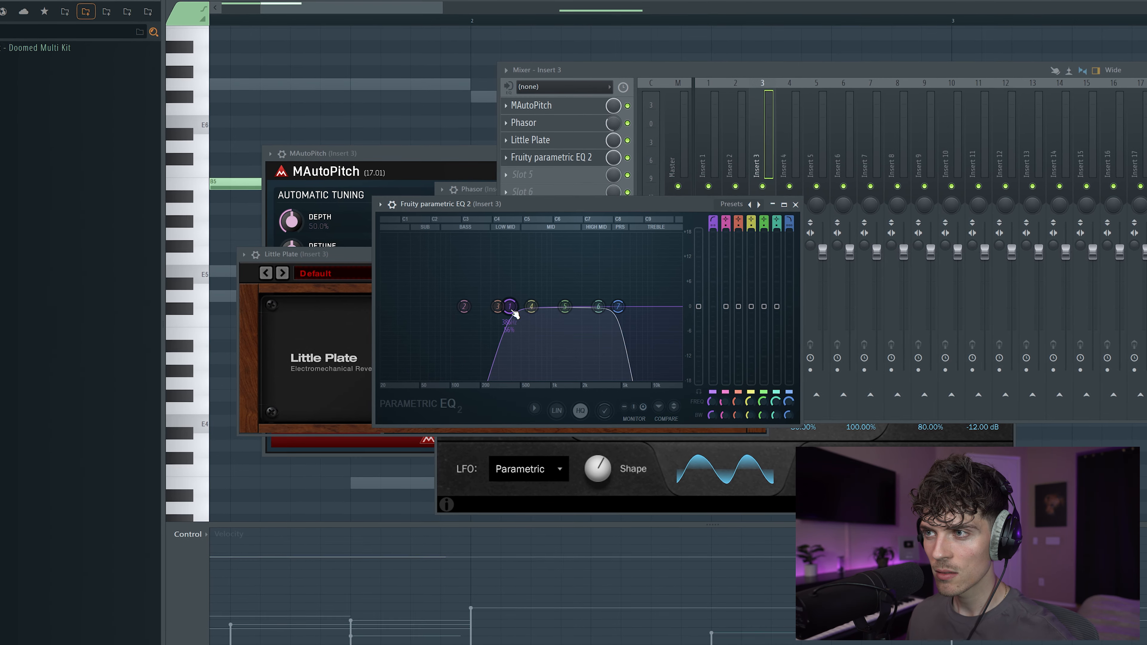
{"action": "key", "text": "space"}
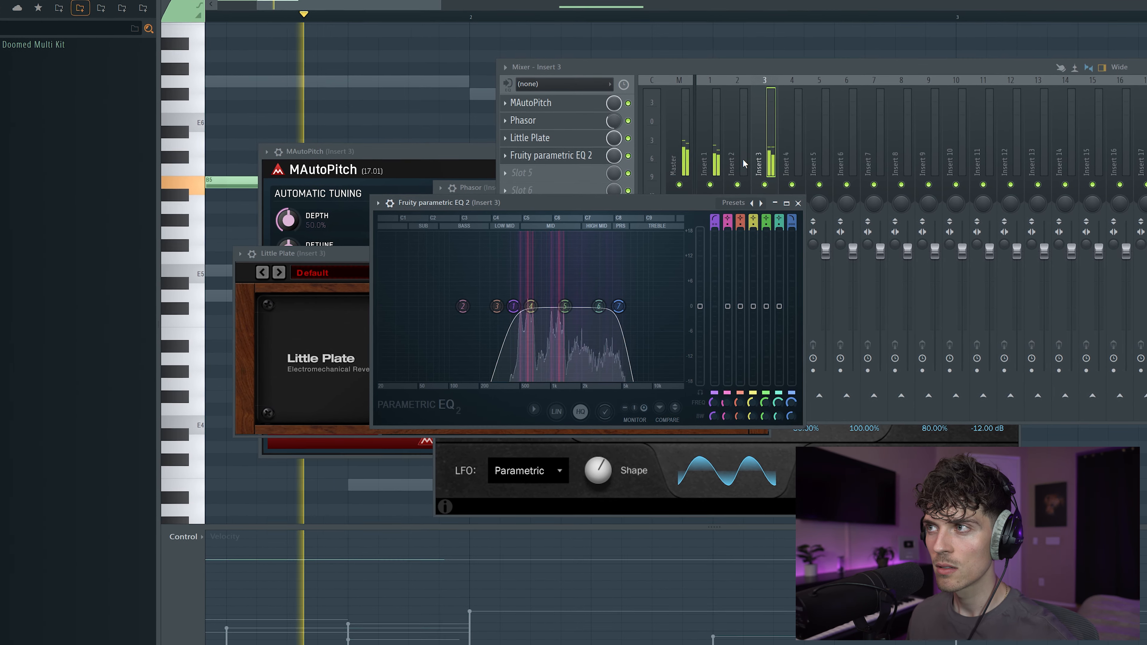
{"action": "left_click", "coordinate": [757, 166]}
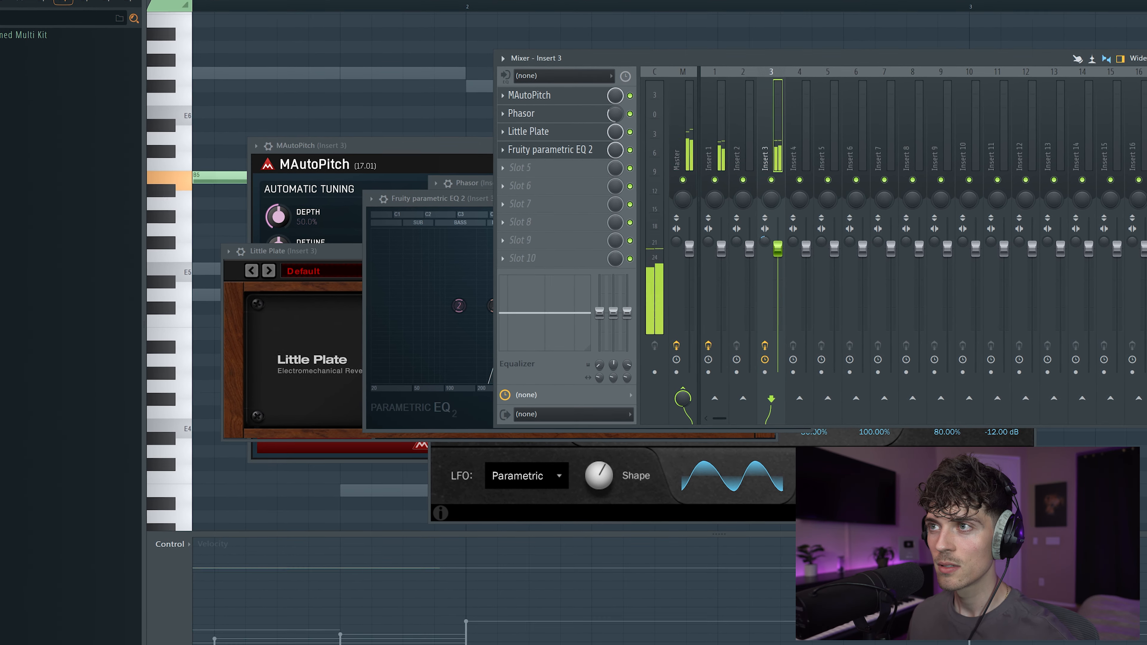
Add another Arcade instance with a guitar sampler and enter long notes on C6 at bar 1 and G5 at bar 5
{"action": "key", "text": "F6"}
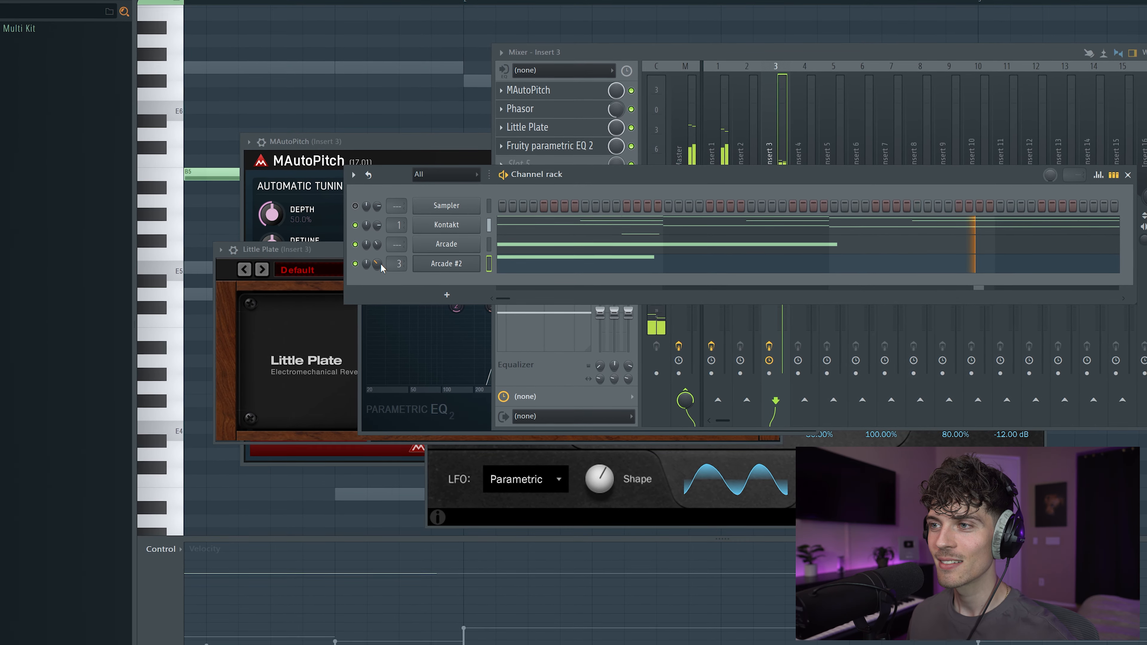
{"action": "left_click", "coordinate": [327, 251]}
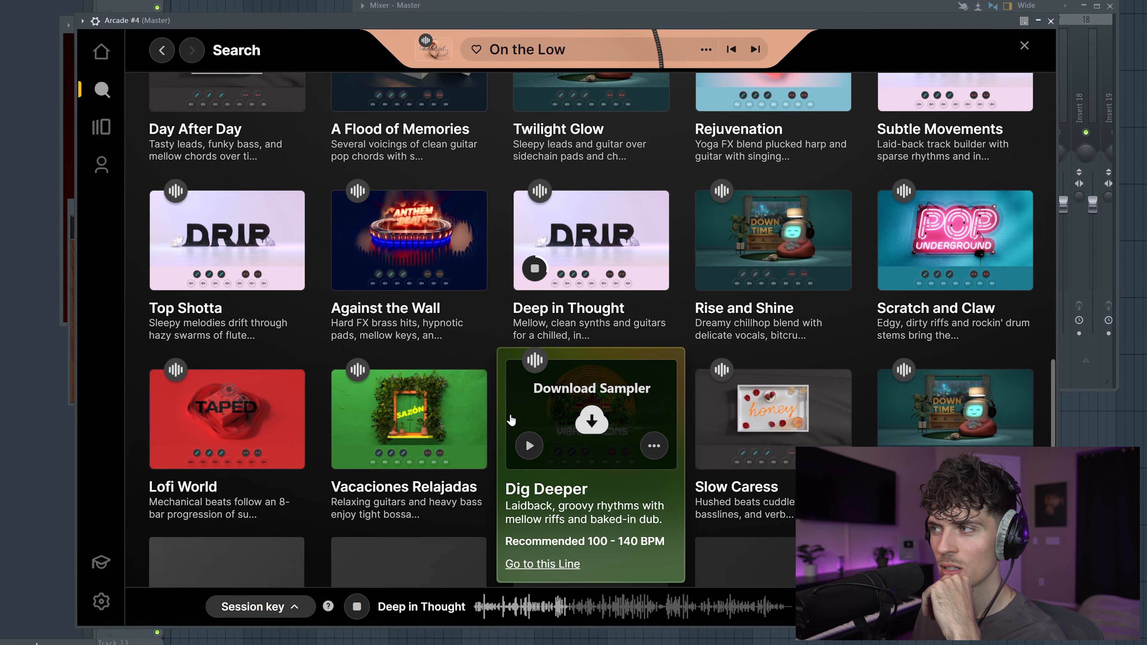
{"action": "left_click", "coordinate": [601, 267]}
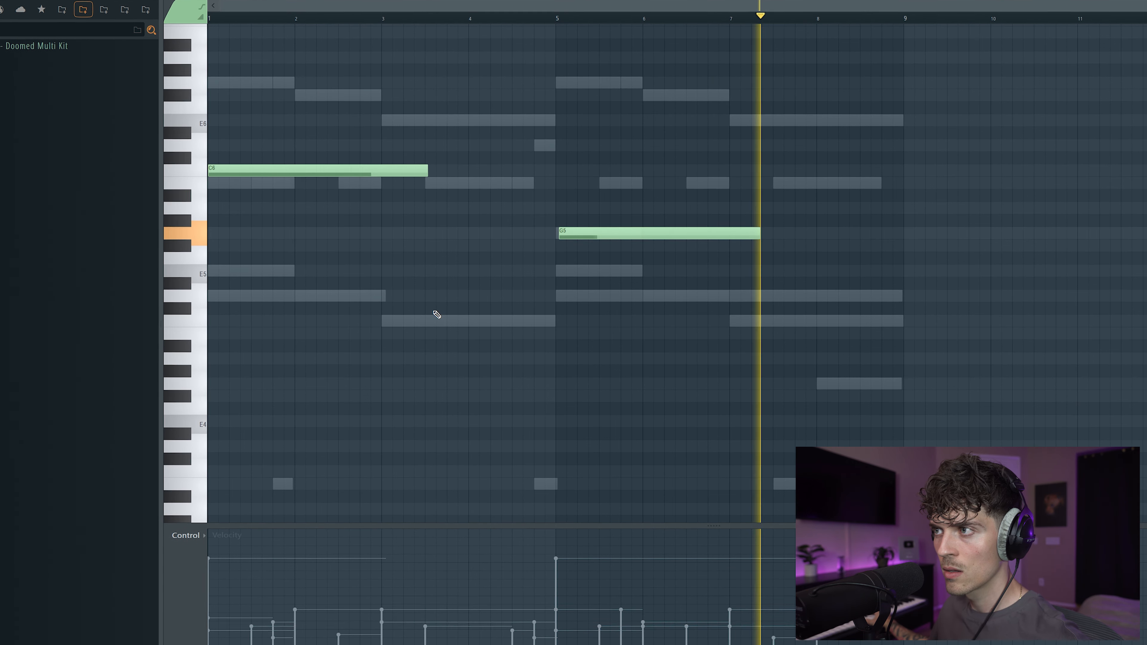
{"action": "key", "text": "alt+r"}
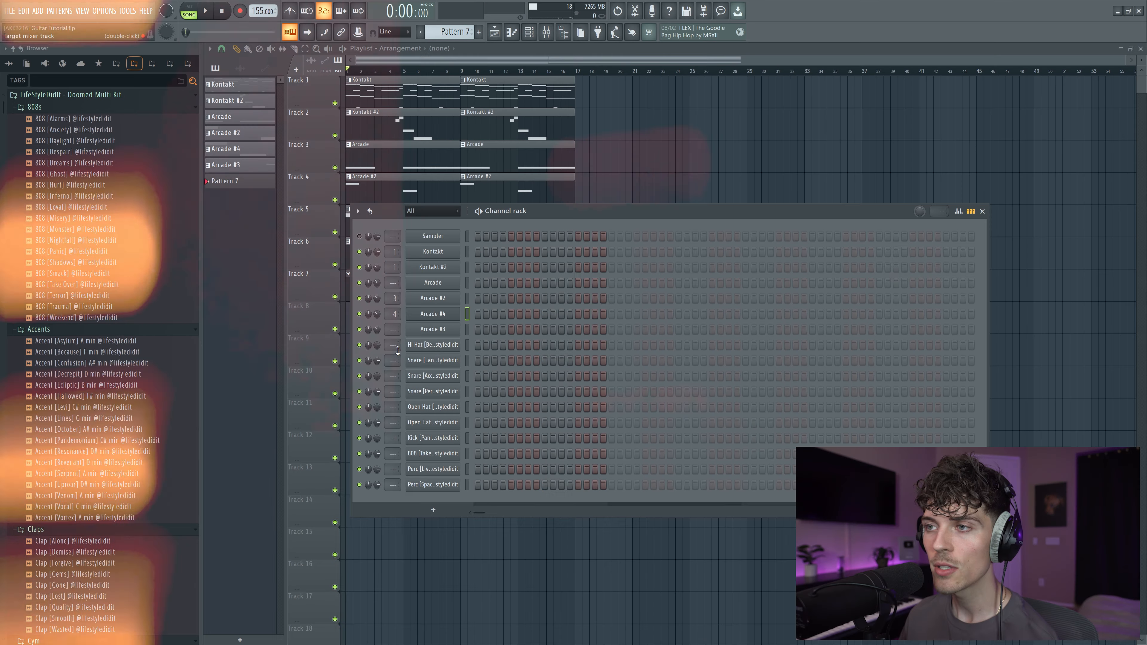
Open the Hi Hat [Beyond] piano roll and place three C5 hits in bar 1, at its start, three-eighths and seven-eighths
{"action": "right_click", "coordinate": [437, 350]}
{"action": "left_click", "coordinate": [481, 344]}
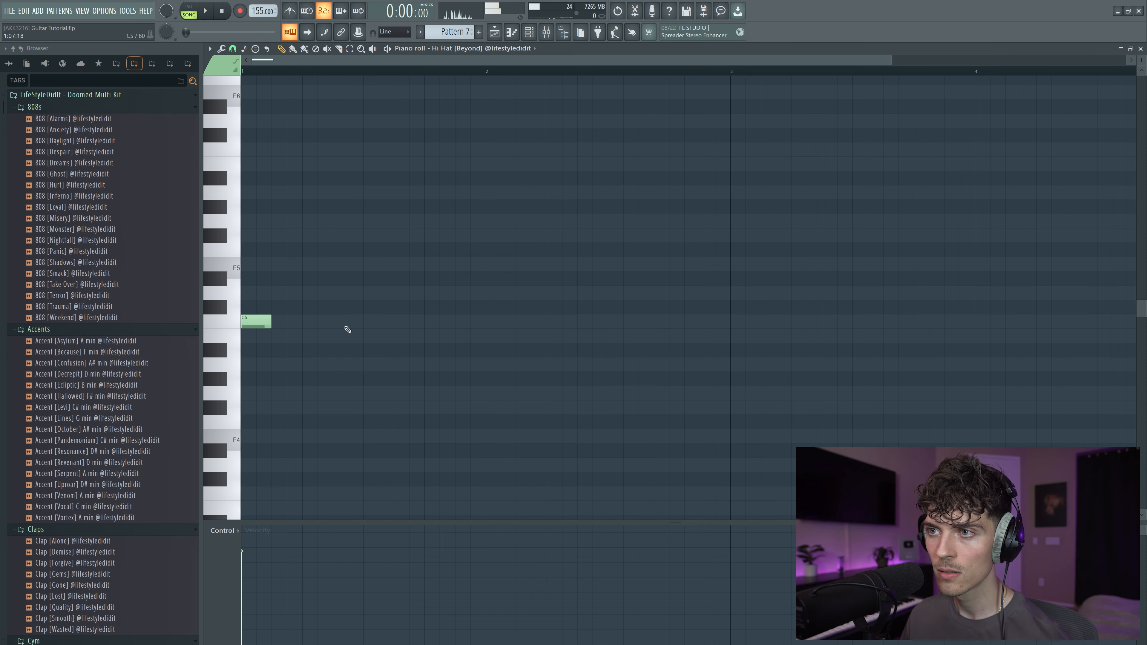
{"action": "key", "text": "space"}
{"action": "left_click", "coordinate": [347, 322]}
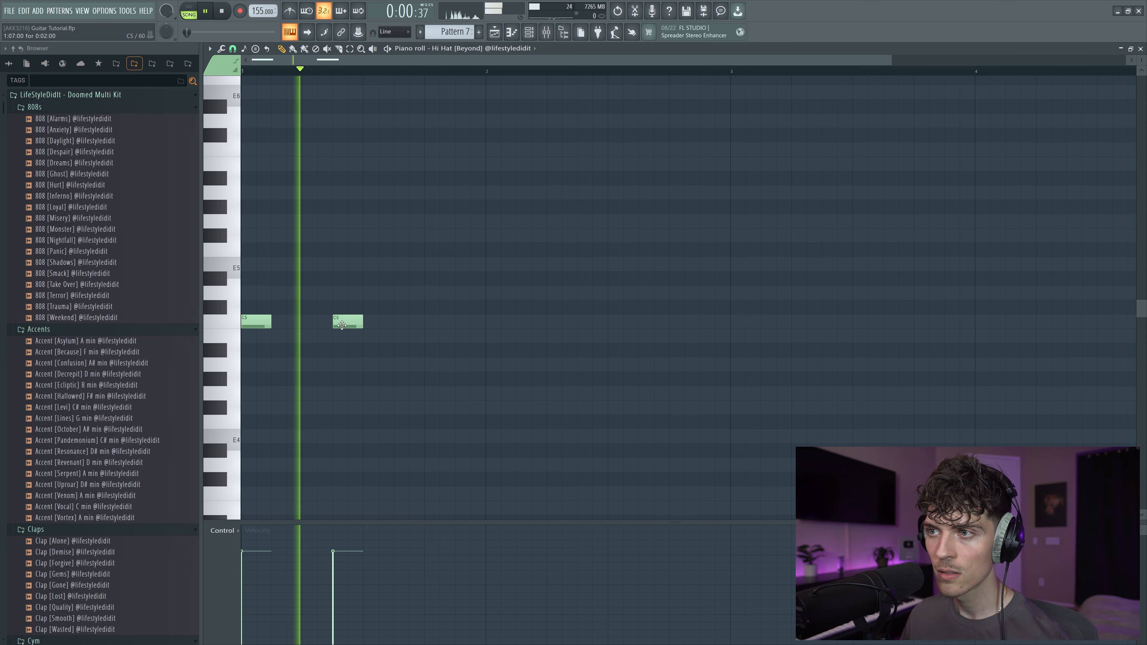
{"action": "left_click", "coordinate": [469, 321]}
{"action": "key", "text": "space"}
Lower the second hi-hat hit's velocity to about 48% and repeat the hi-hat pattern across eight bars
{"action": "left_click_drag", "start_coordinate": [504, 291], "coordinate": [244, 425]}
{"action": "scroll", "coordinate": [409, 140], "scroll_direction": "down", "scroll_amount": 3}
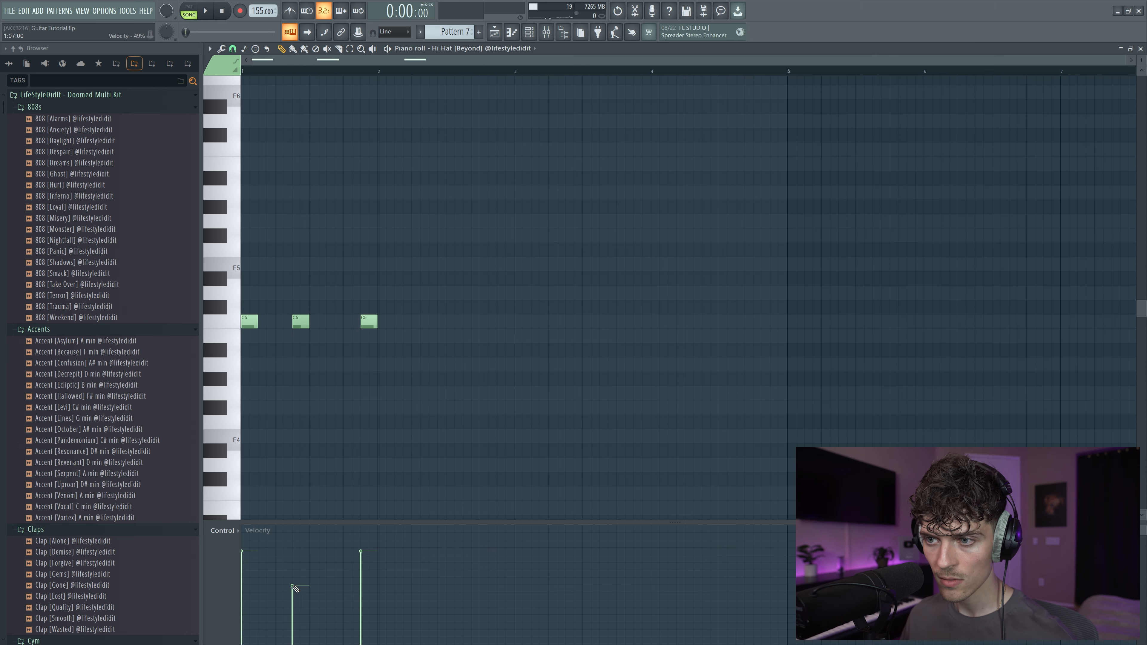
{"action": "key", "text": "space"}
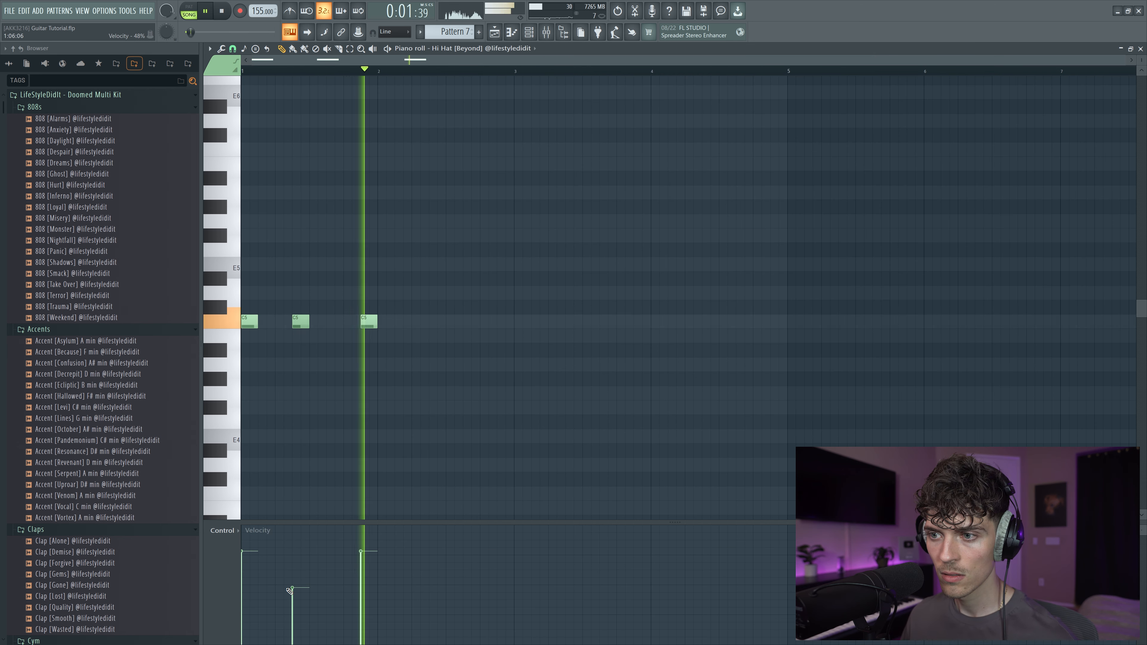
{"action": "key", "text": "space"}
{"action": "left_click_drag", "start_coordinate": [430, 286], "coordinate": [250, 372]}
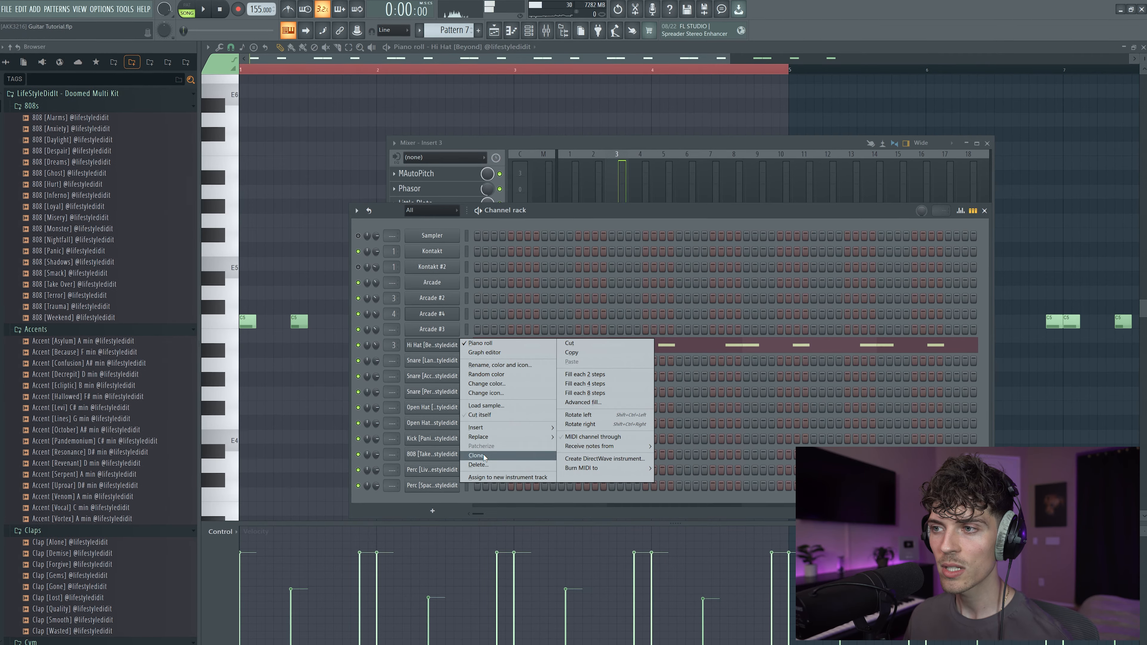
Clone the Hi Hat [Beyond] channel and copy the original's notes into the clone
{"action": "left_click", "coordinate": [477, 455]}
{"action": "left_click", "coordinate": [466, 348]}
{"action": "key", "text": "ctrl+c"}
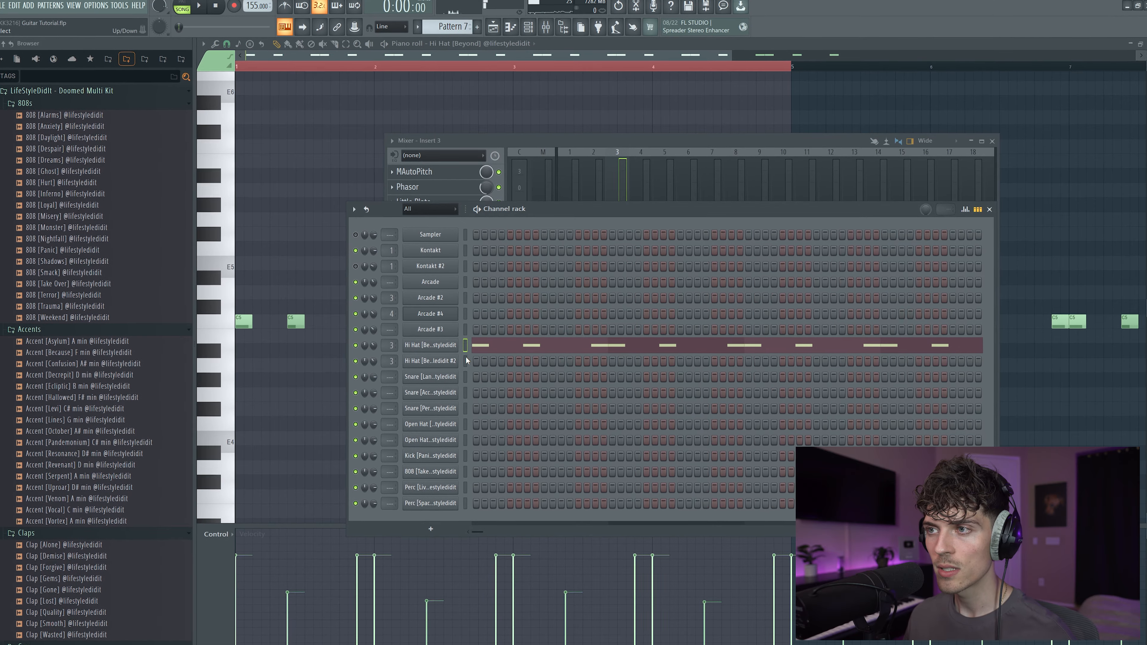
{"action": "left_click", "coordinate": [465, 359]}
{"action": "key", "text": "ctrl+v"}
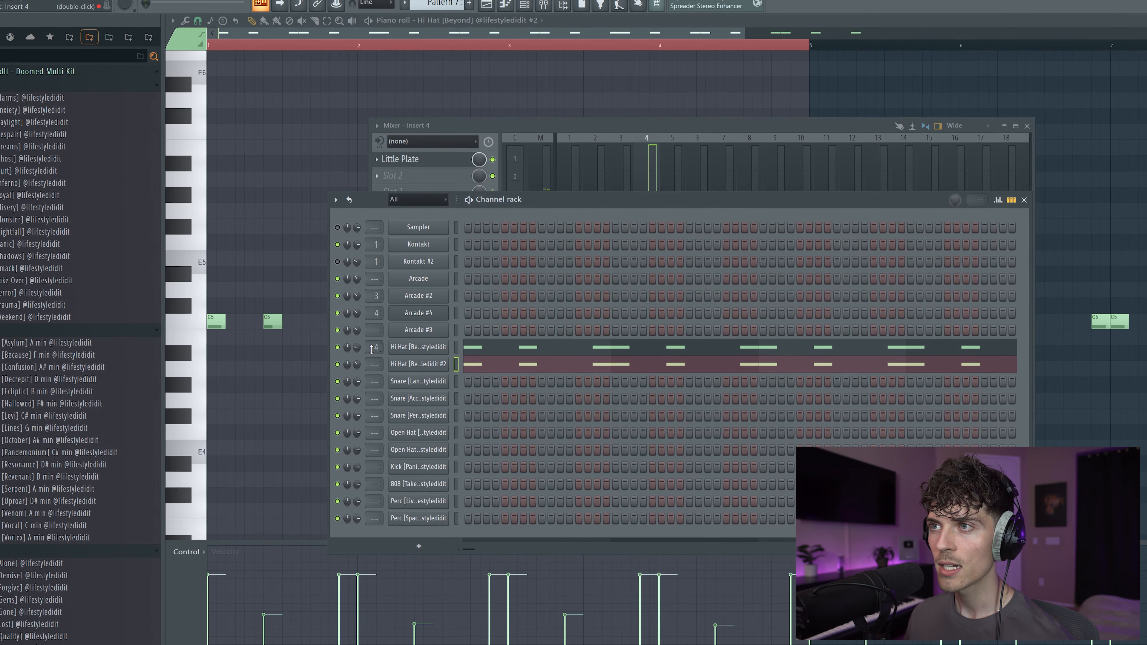
Copy insert 3's effect chain to insert 5, load Portal there, and open its preset browser
{"action": "left_click", "coordinate": [601, 175]}
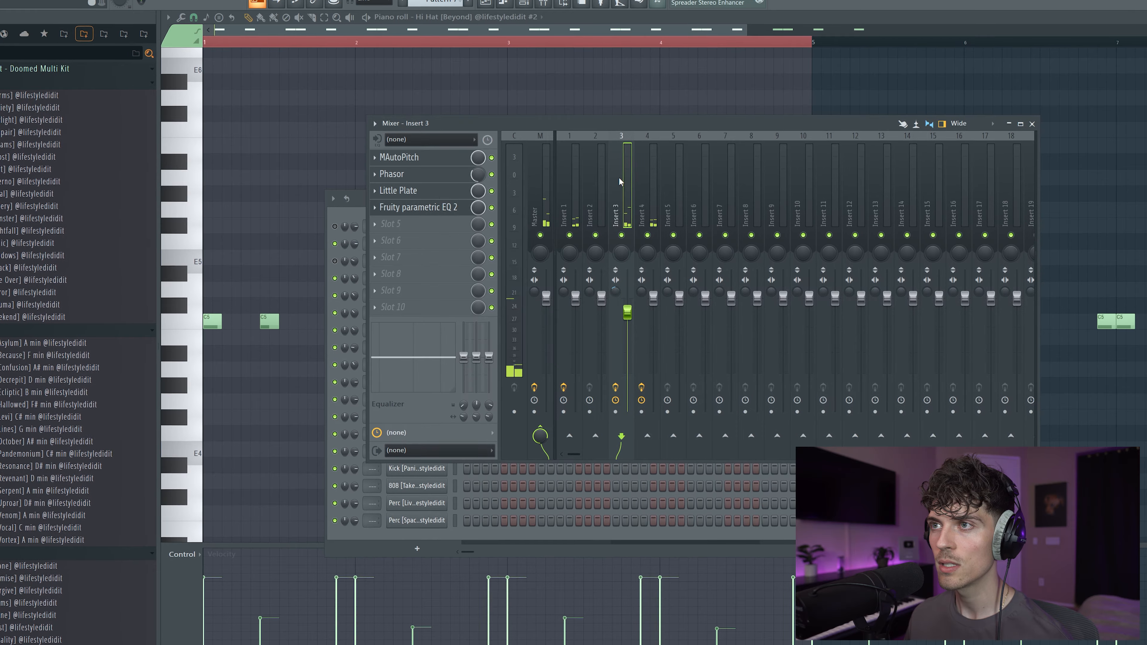
{"action": "right_click", "coordinate": [630, 193]}
{"action": "mouse_move", "coordinate": [660, 206]}
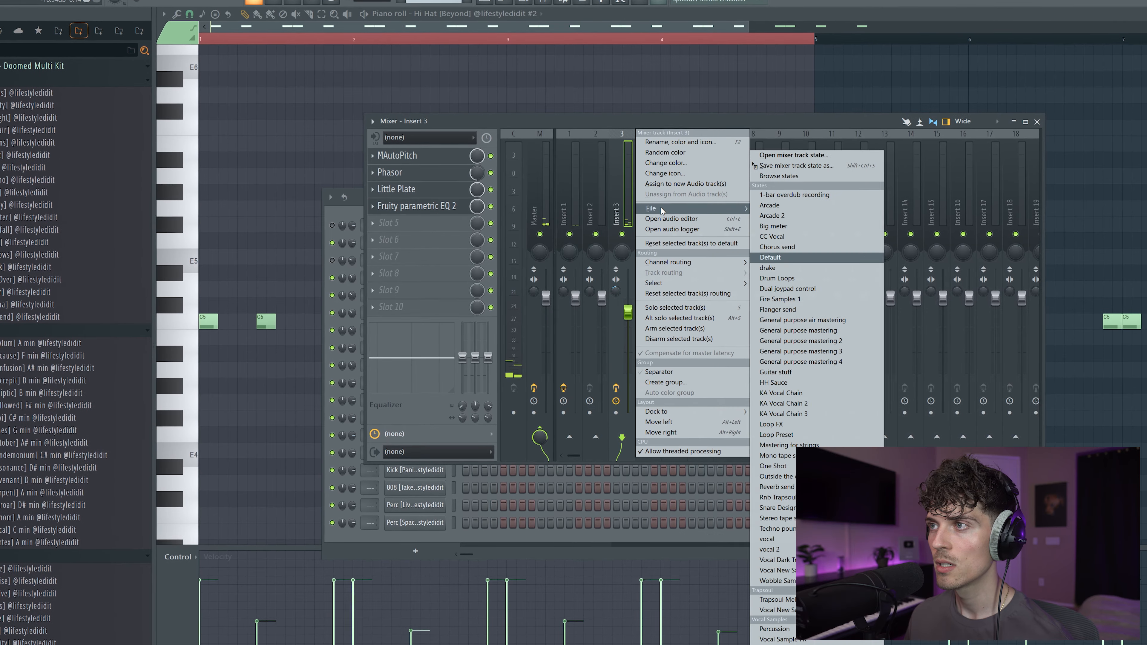
{"action": "left_click_drag", "start_coordinate": [757, 167], "coordinate": [752, 176]}
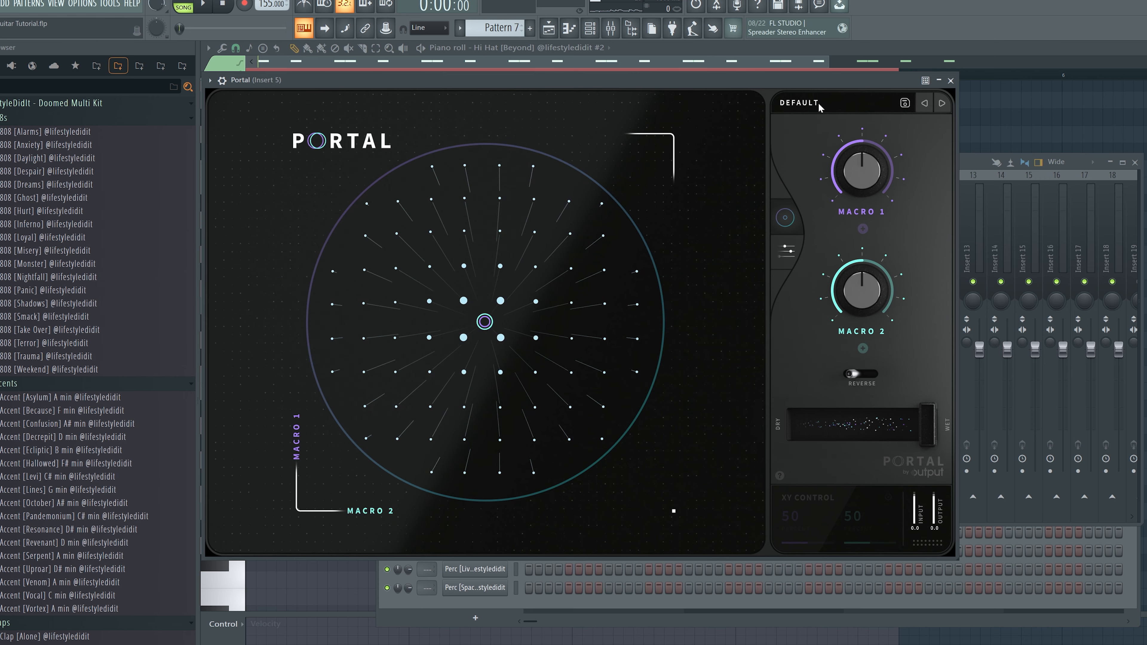
{"action": "left_click", "coordinate": [818, 103]}
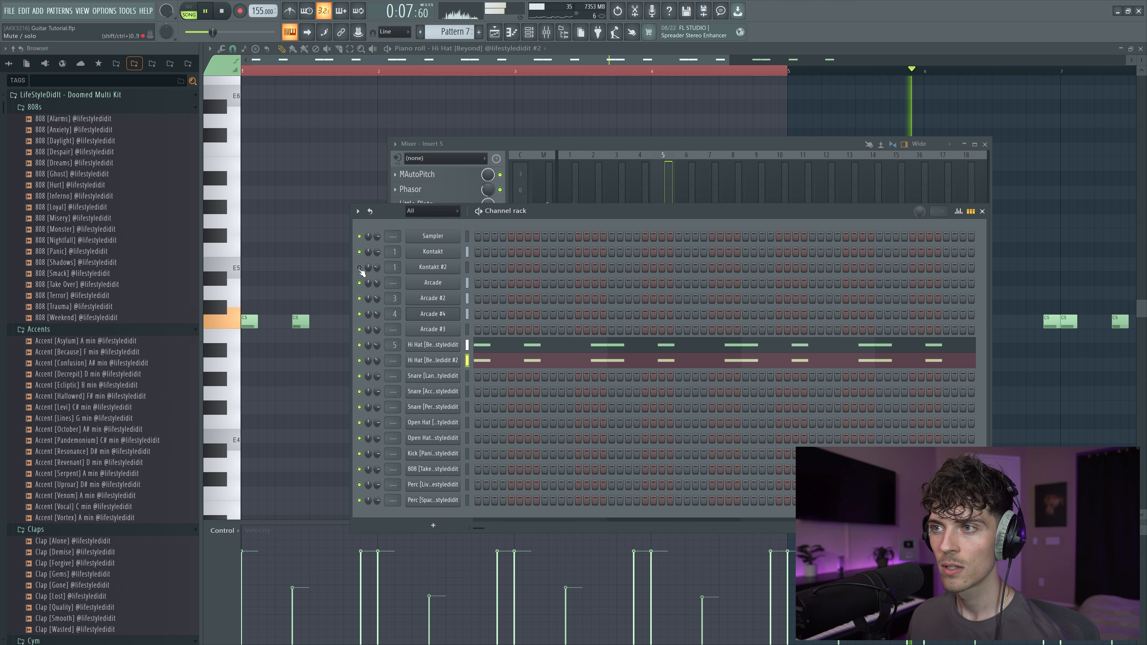
Adjust the volume of the first hi-hat channel and place Snare [Language] C5 hits on beat 3 of all eight bars
{"action": "left_click_drag", "start_coordinate": [377, 345], "coordinate": [377, 349]}
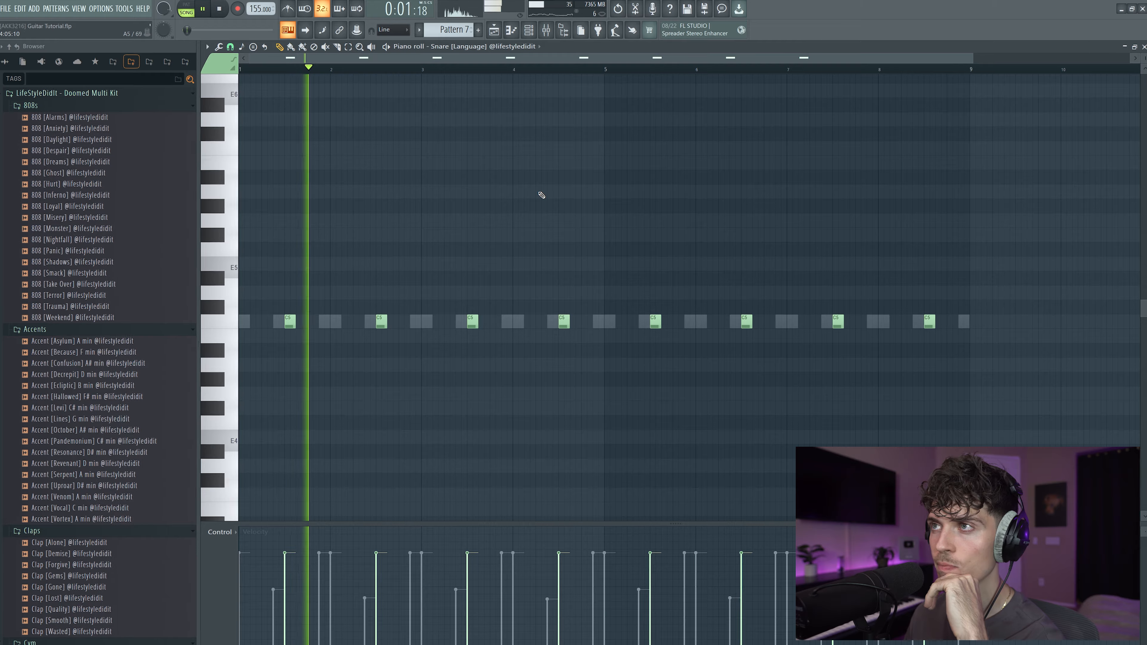
{"action": "left_click", "coordinate": [528, 29]}
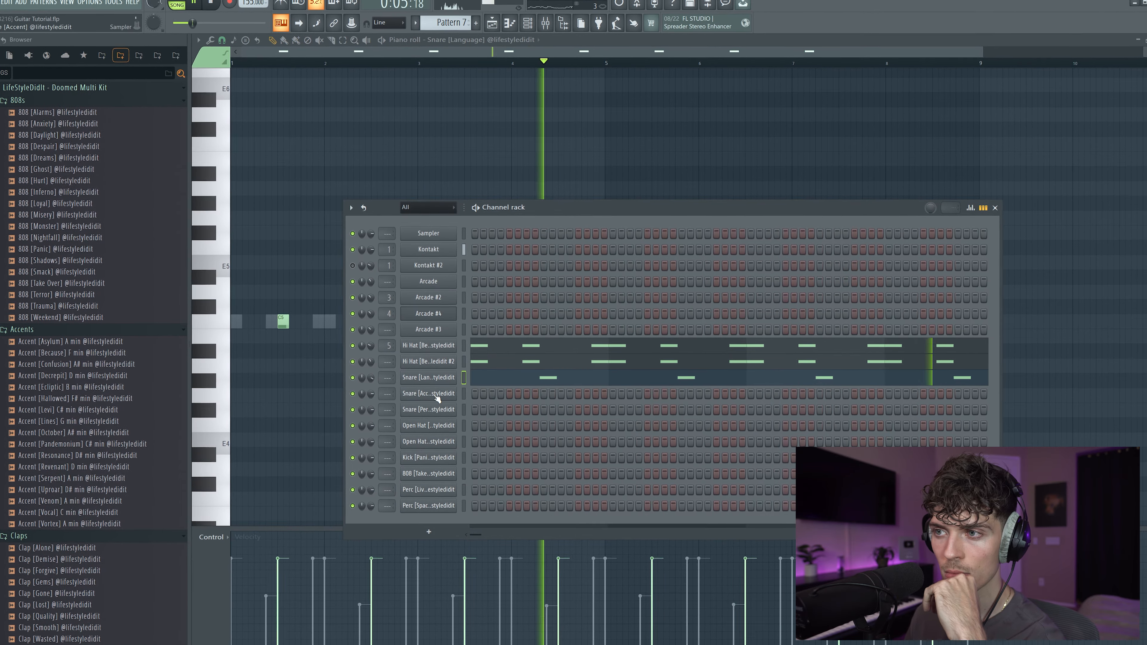
Add two Snare [Accent] hits around the start of bar 2 and mute the third snare channel
{"action": "right_click", "coordinate": [455, 390]}
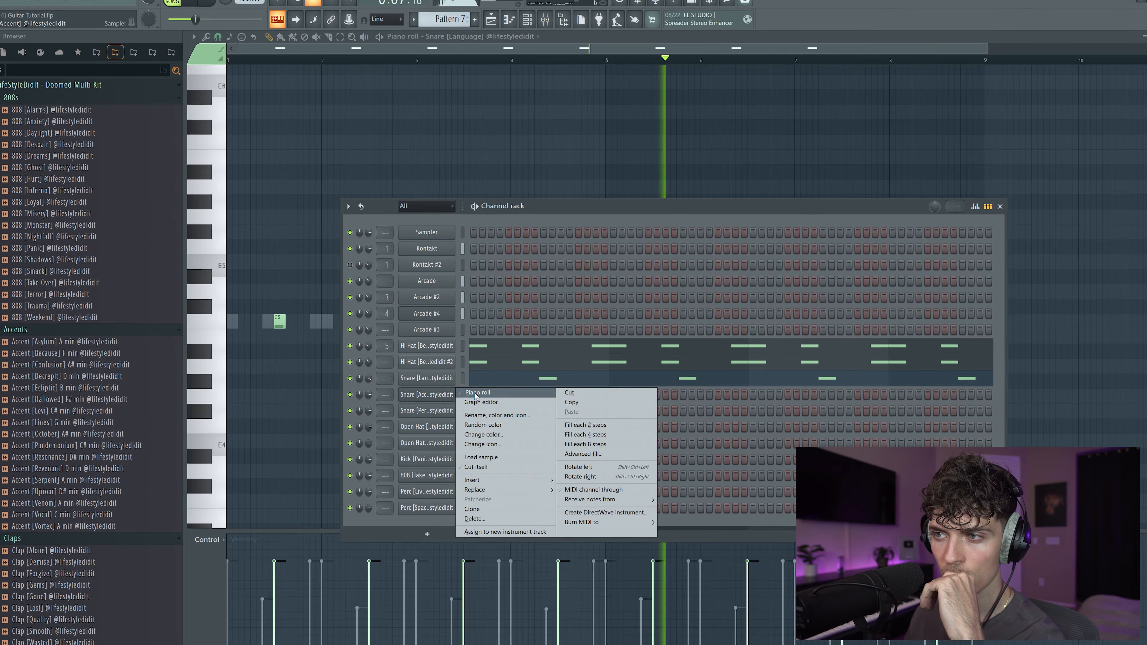
{"action": "left_click", "coordinate": [477, 393]}
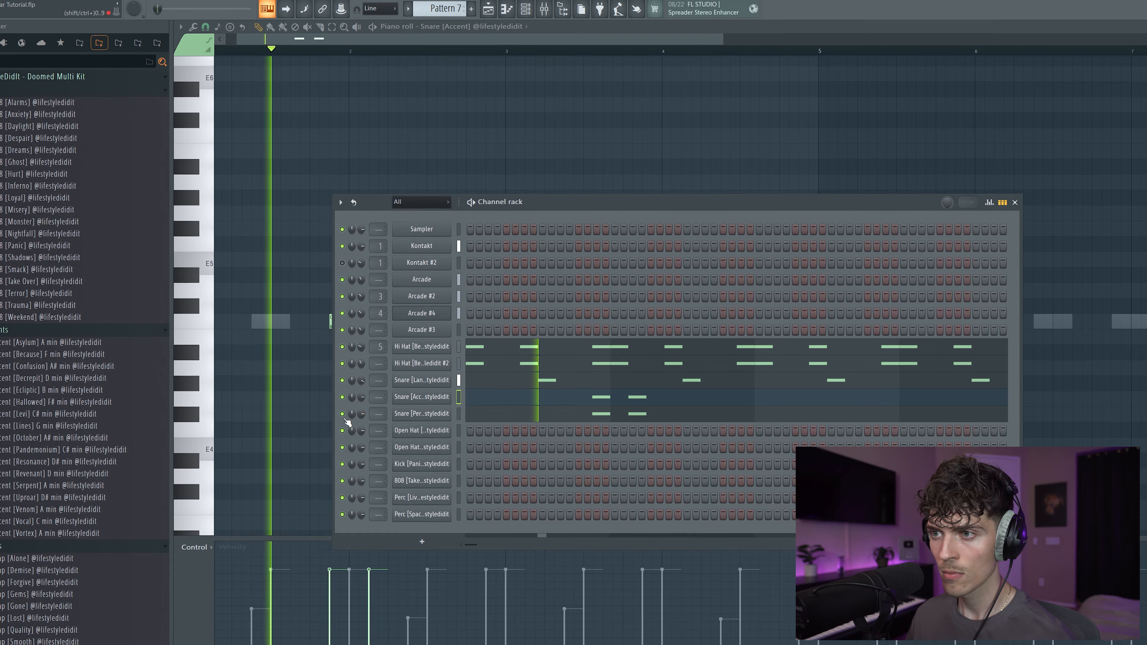
{"action": "left_click", "coordinate": [342, 414]}
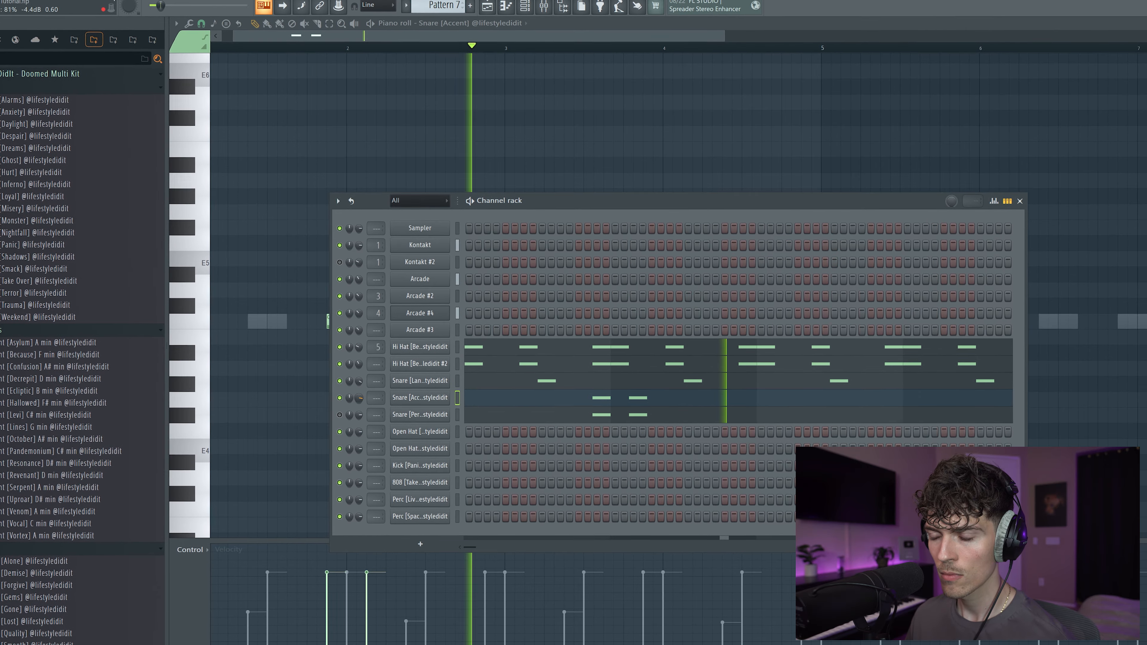
Place Open Hat [Fast] C5 hits on beat 2 of bars 1 and 5 and return to the channel rack
{"action": "key", "text": "F6"}
{"action": "scroll", "coordinate": [315, 37], "scroll_direction": "up", "scroll_amount": 5}
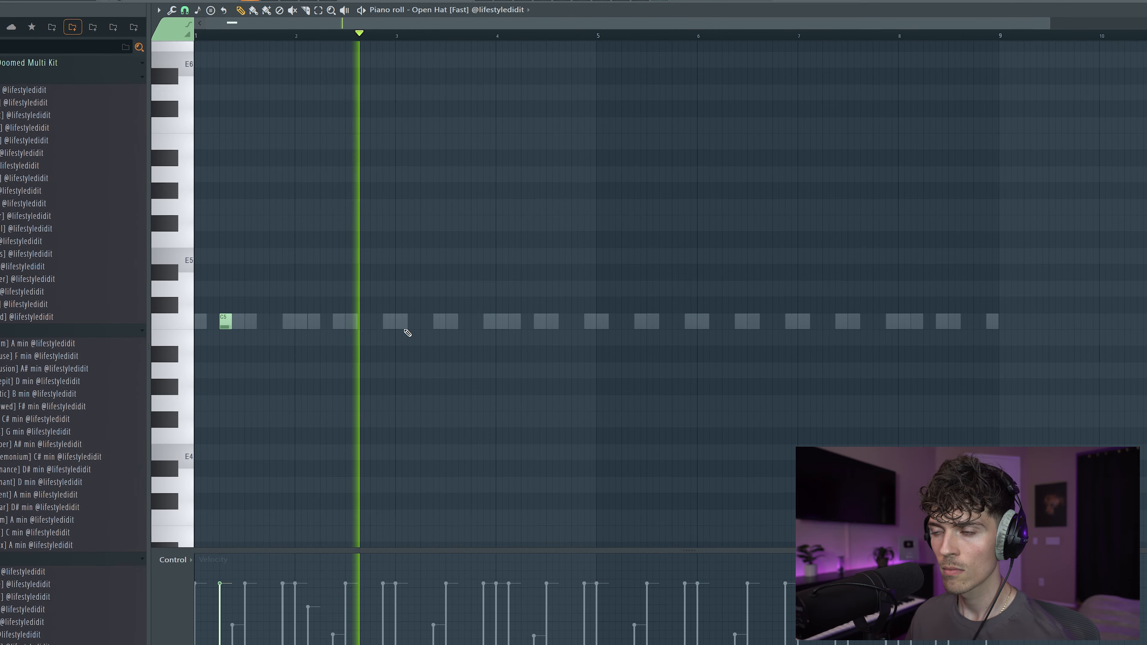
{"action": "left_click", "coordinate": [627, 321]}
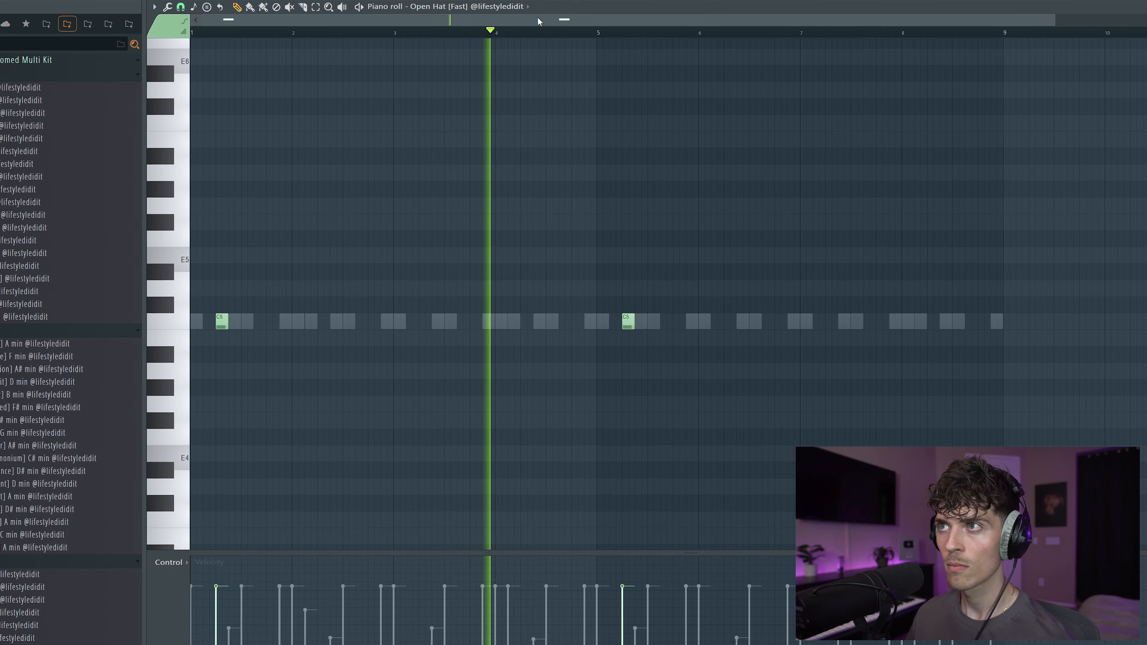
{"action": "key", "text": "F6"}
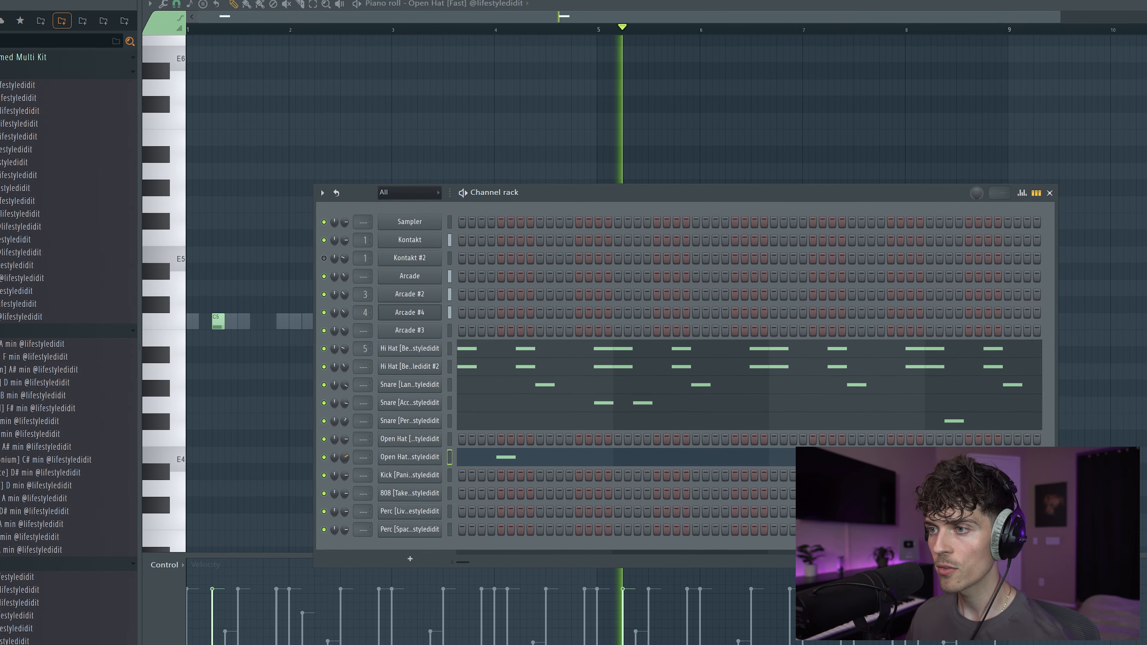
Place pairs of Perc [Live] C5 hits in bars 4 and 8, starting bar 4's pair on beat 2
{"action": "right_click", "coordinate": [408, 516]}
{"action": "left_click", "coordinate": [465, 512]}
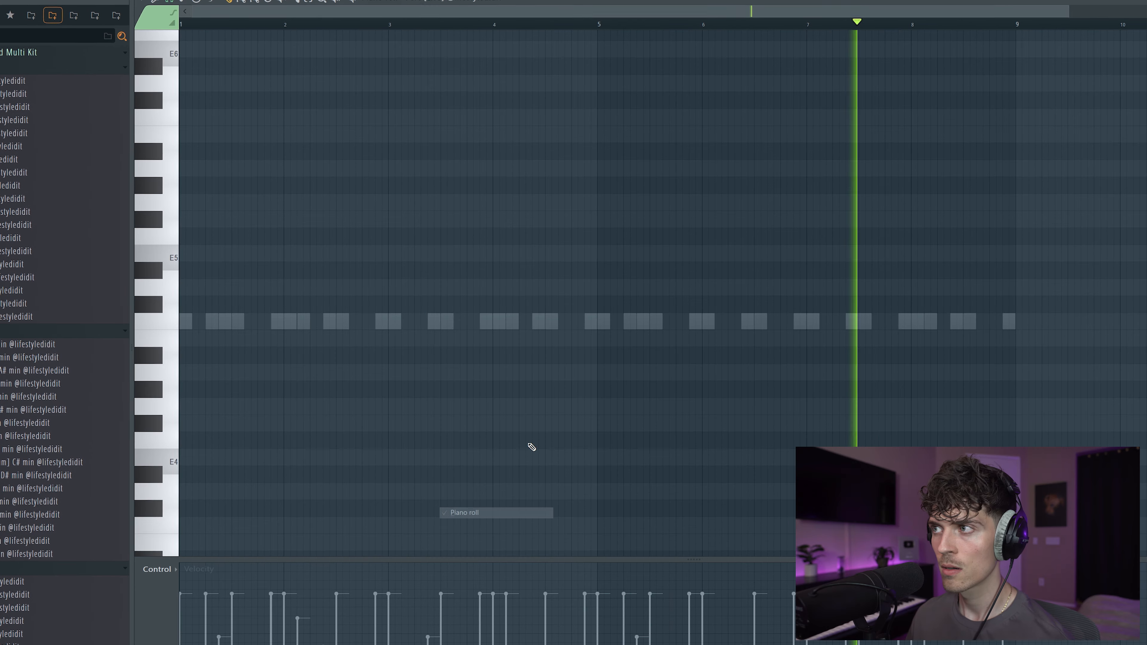
{"action": "left_click", "coordinate": [984, 321]}
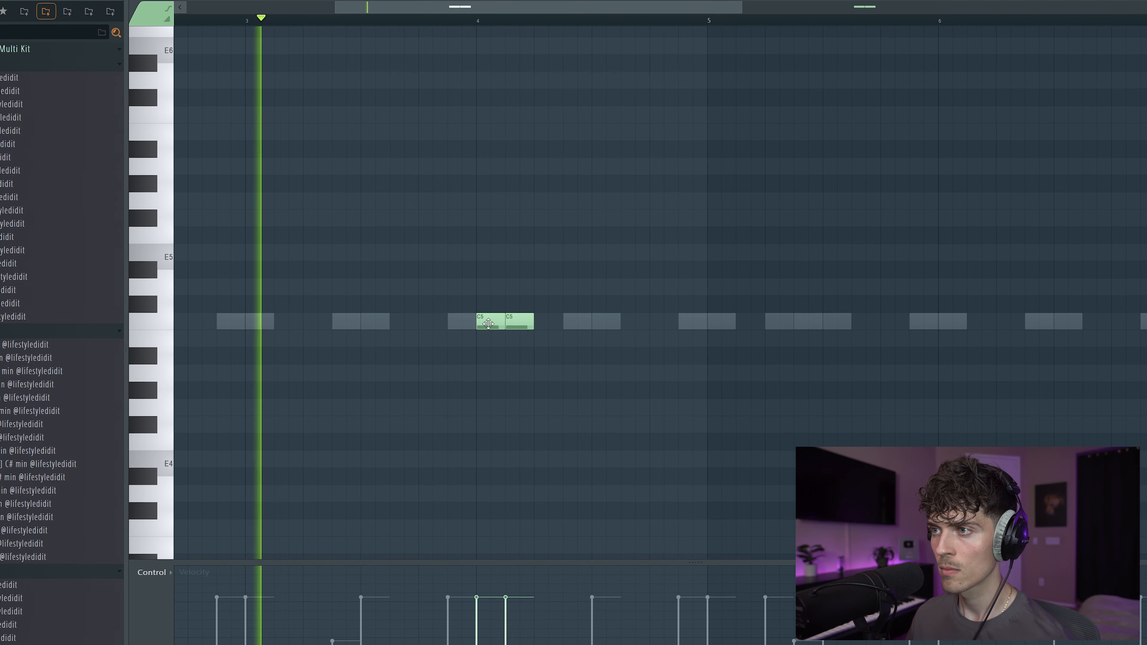
{"action": "left_click", "coordinate": [541, 329]}
{"action": "left_click", "coordinate": [579, 324]}
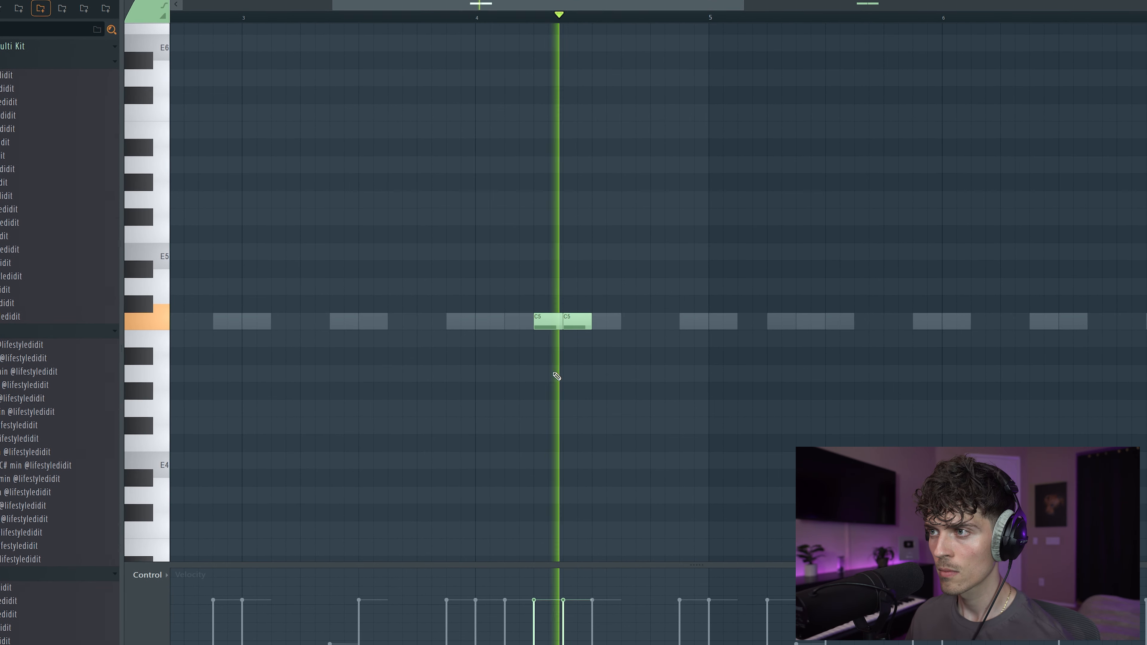
{"action": "left_click_drag", "start_coordinate": [533, 6], "coordinate": [325, 17]}
{"action": "scroll", "coordinate": [402, 19], "scroll_direction": "down", "scroll_amount": 3}
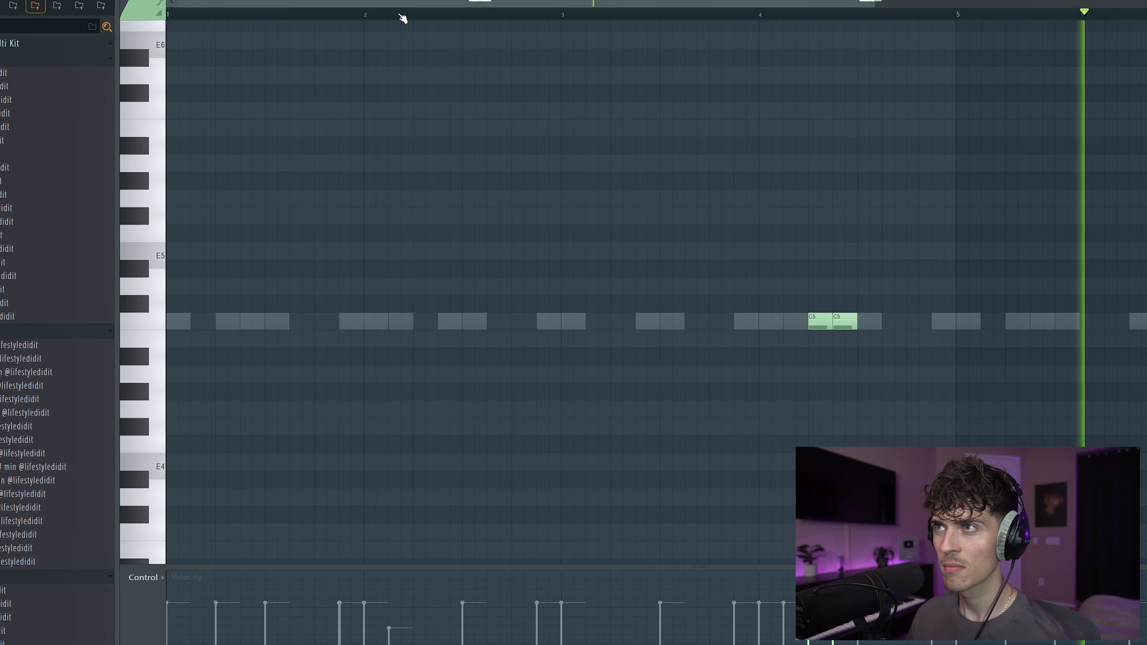
Open the Perc [Space] notes for editing, and switch the Perc [Live] note-property lane from panning to velocity
{"action": "key", "text": "F6"}
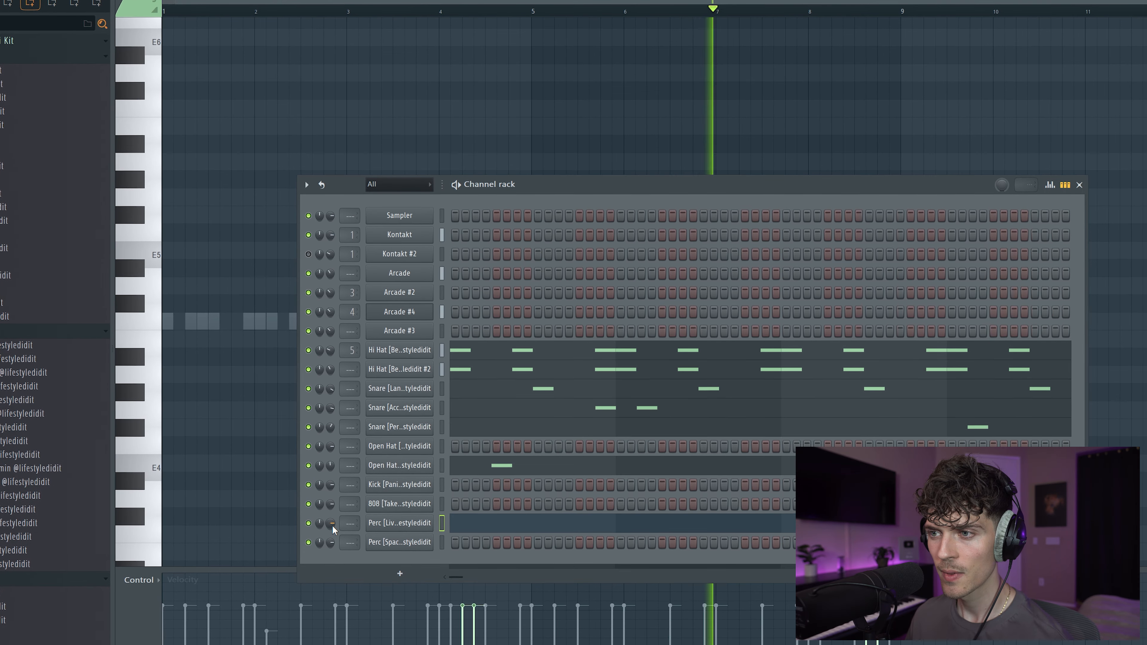
{"action": "right_click", "coordinate": [403, 546]}
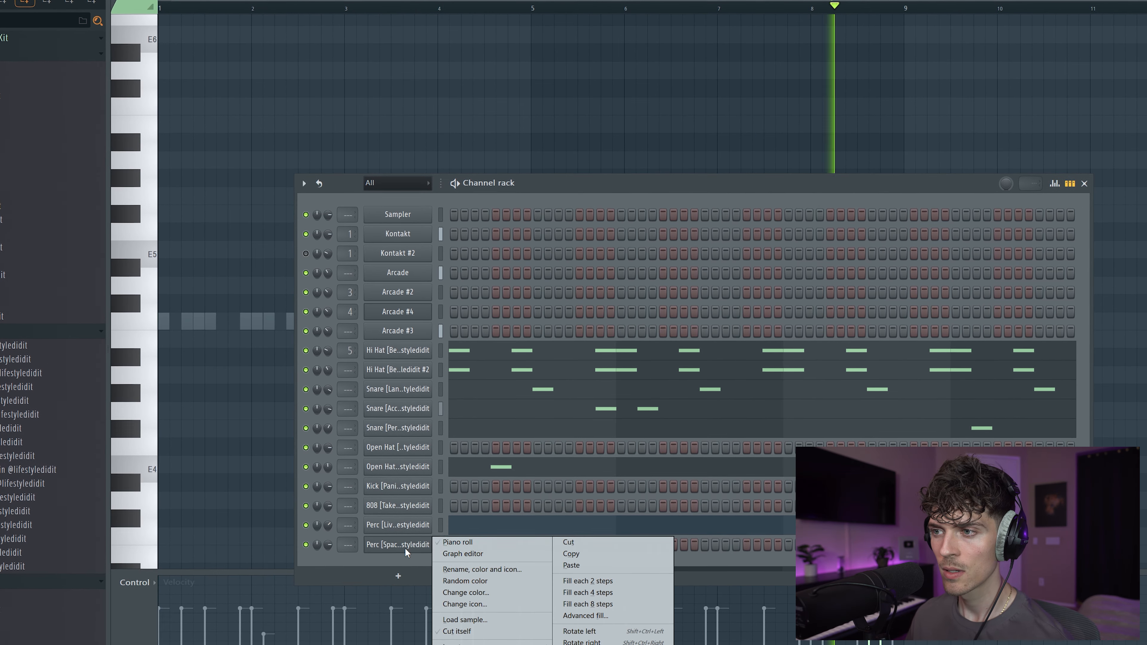
{"action": "left_click", "coordinate": [446, 543]}
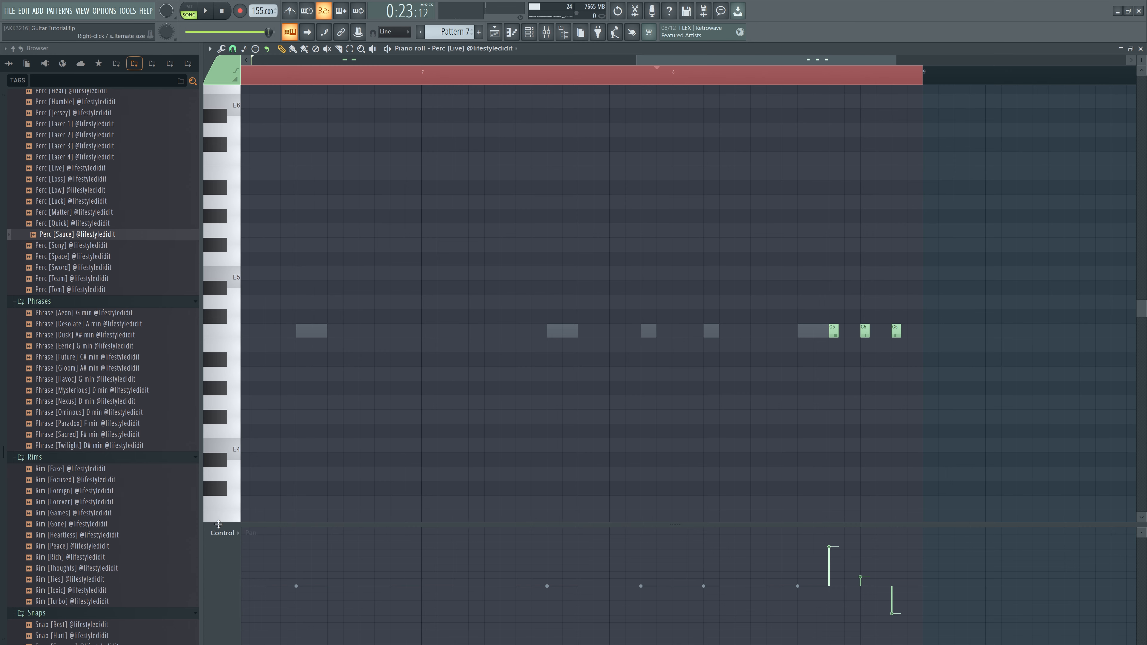
{"action": "left_click", "coordinate": [223, 533]}
{"action": "left_click", "coordinate": [258, 561]}
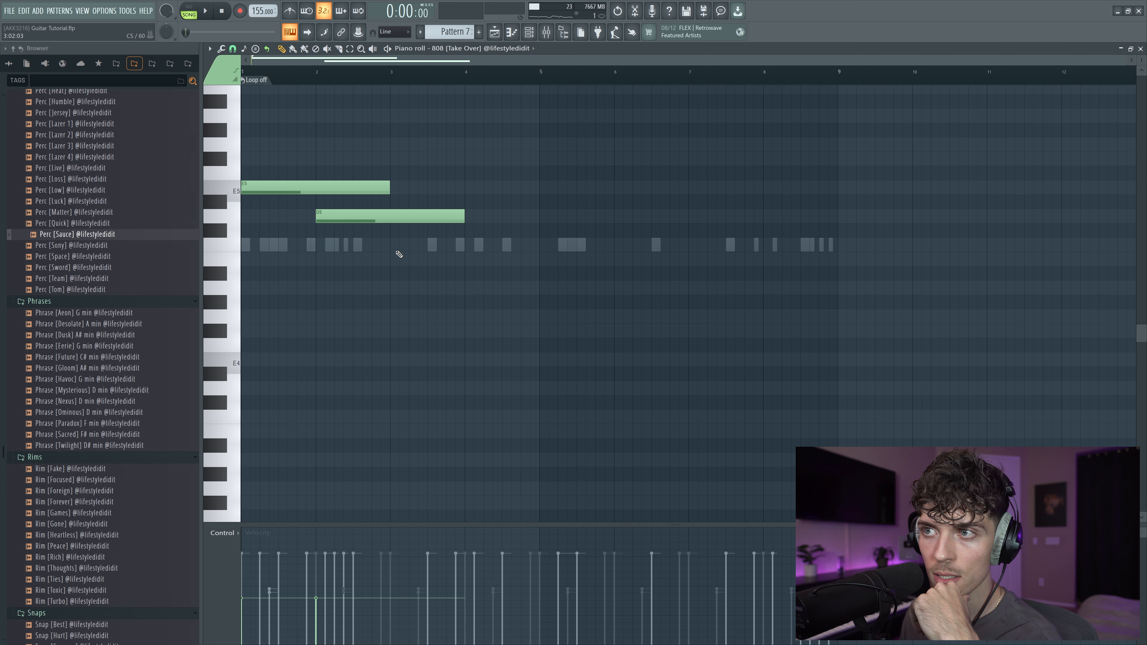
Remove the long 808 [Take Over] D5 note, and place short notes on D5 at beat 2 of bar 2 and C5 at bar 3
{"action": "right_click", "coordinate": [396, 217]}
{"action": "right_click", "coordinate": [406, 244]}
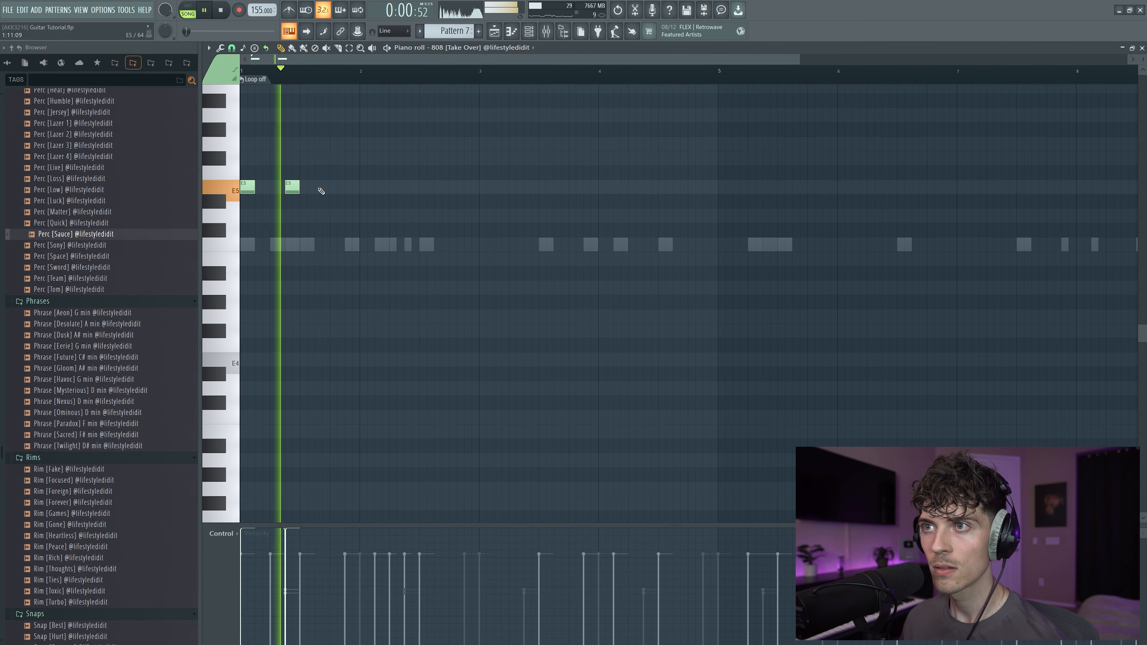
{"action": "left_click", "coordinate": [338, 187]}
{"action": "key", "text": "space"}
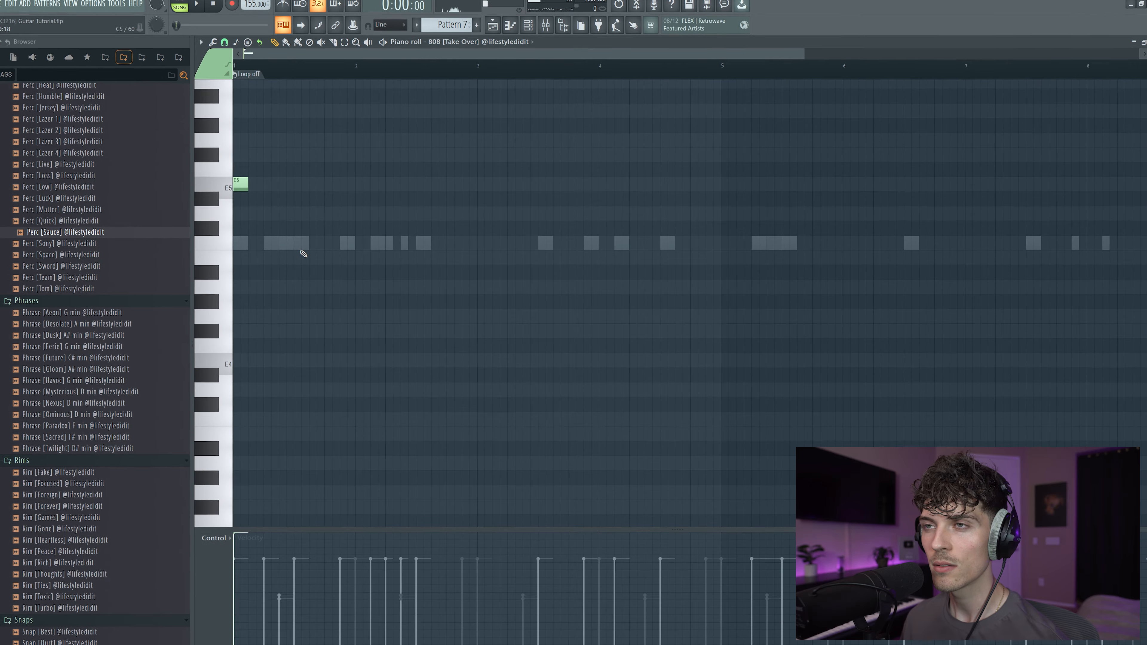
{"action": "left_click", "coordinate": [389, 214]}
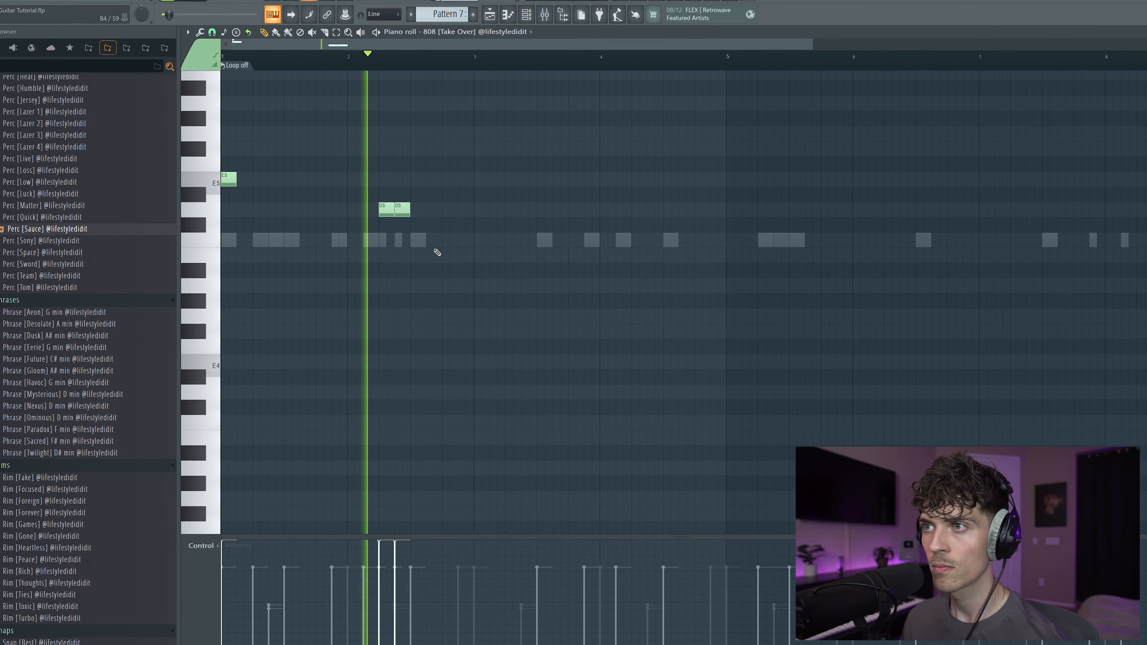
{"action": "left_click", "coordinate": [474, 240]}
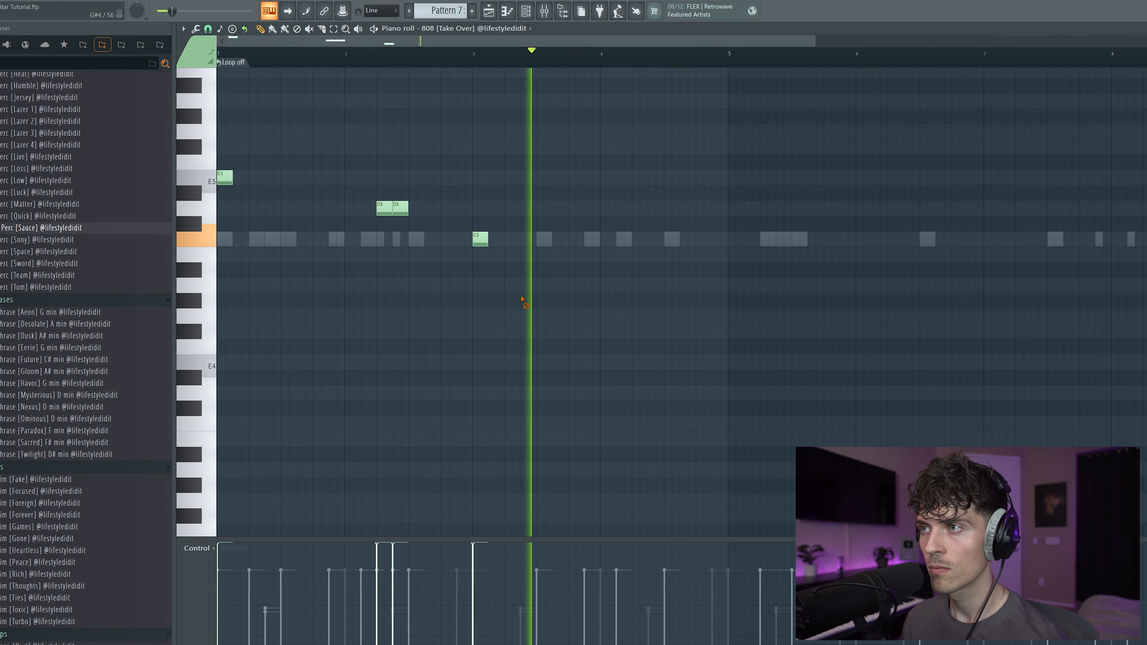
Enable Cut itself for the 808 [Take Over] channel and return to its notes
{"action": "key", "text": "F6"}
{"action": "right_click", "coordinate": [430, 275]}
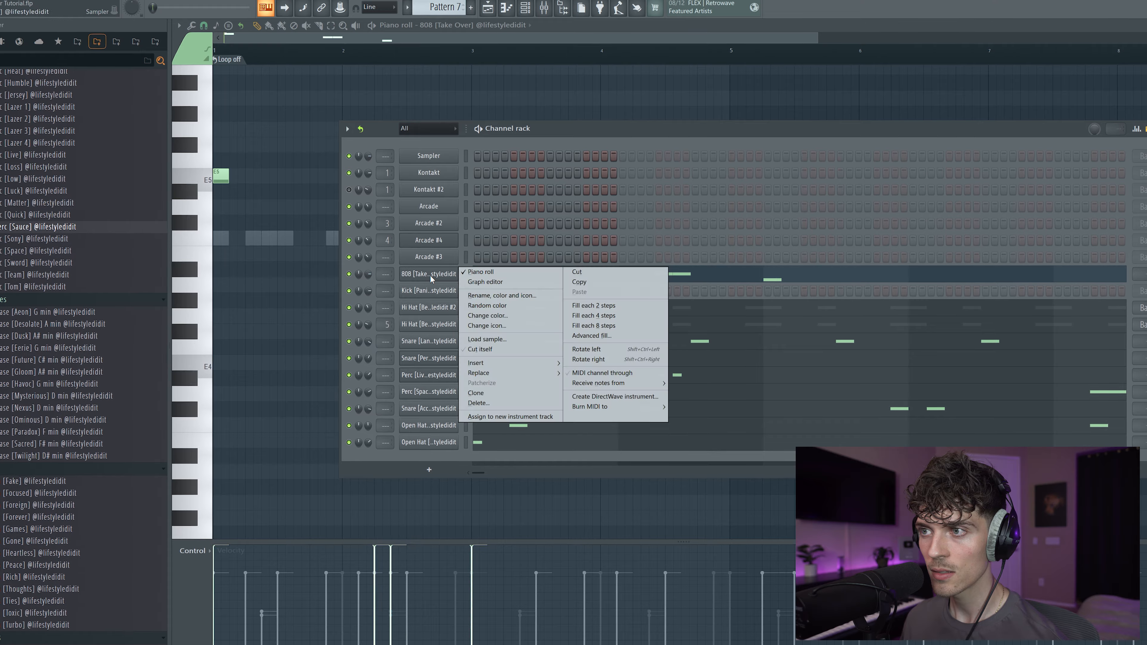
{"action": "left_click", "coordinate": [480, 349]}
{"action": "key", "text": "F6"}
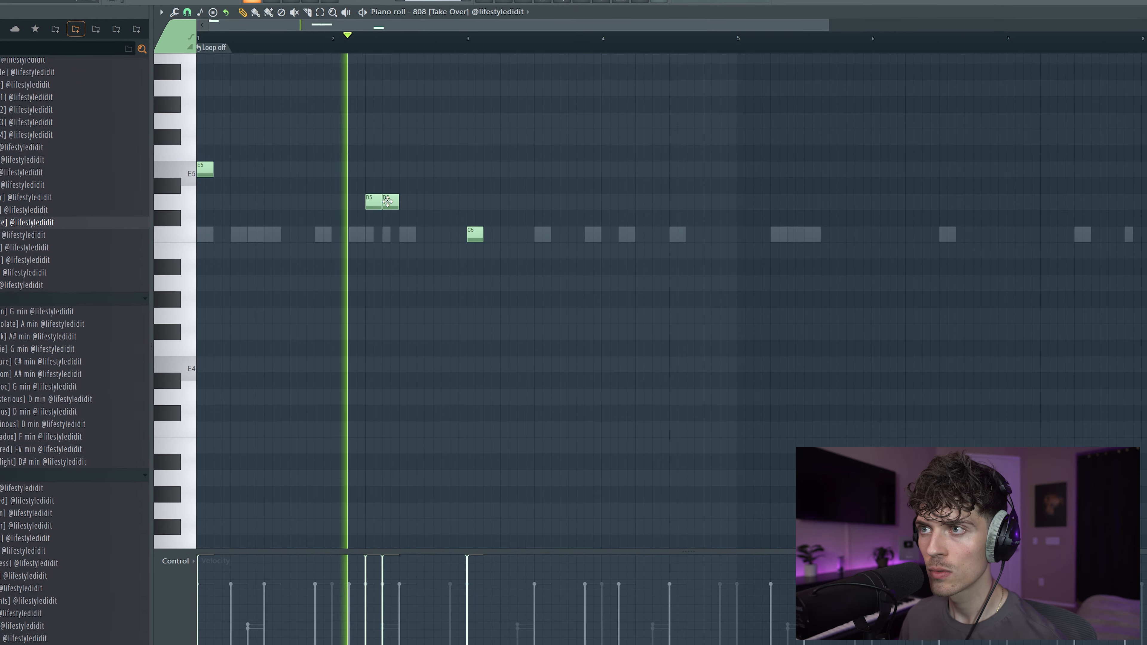
Arrange bar 2's 808 D5 notes on beat 2, beat 3 and the following half beat, and add C5 on beat 2 of bar 4
{"action": "left_click_drag", "start_coordinate": [402, 178], "coordinate": [439, 245]}
{"action": "left_click", "coordinate": [403, 303], "text": "ctrl"}
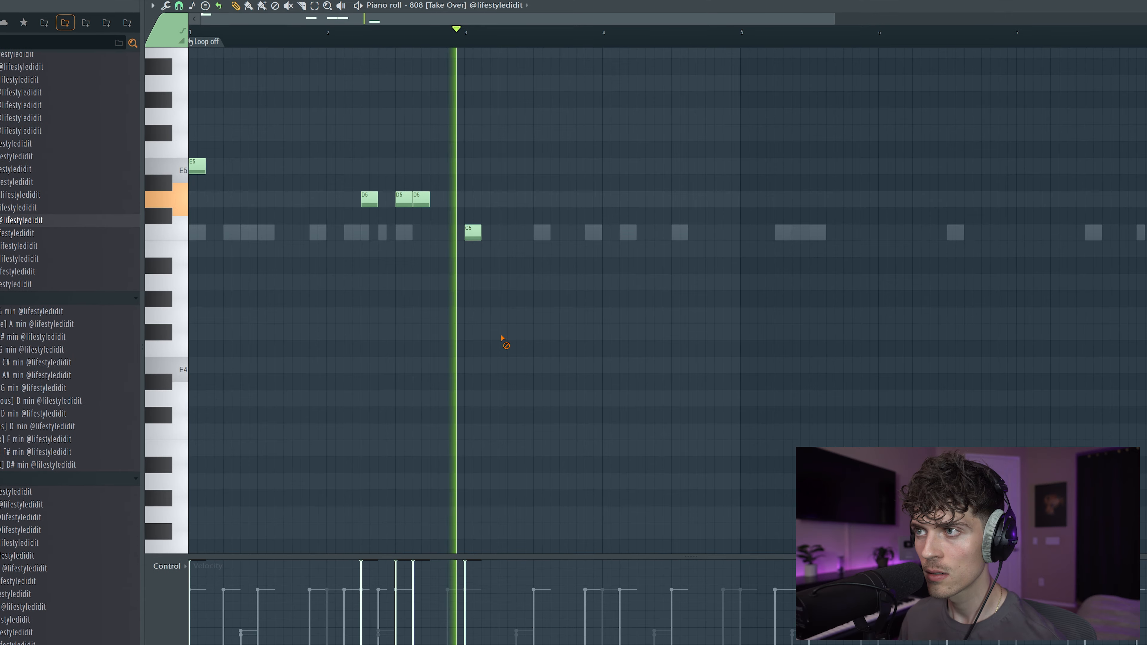
{"action": "left_click", "coordinate": [639, 232]}
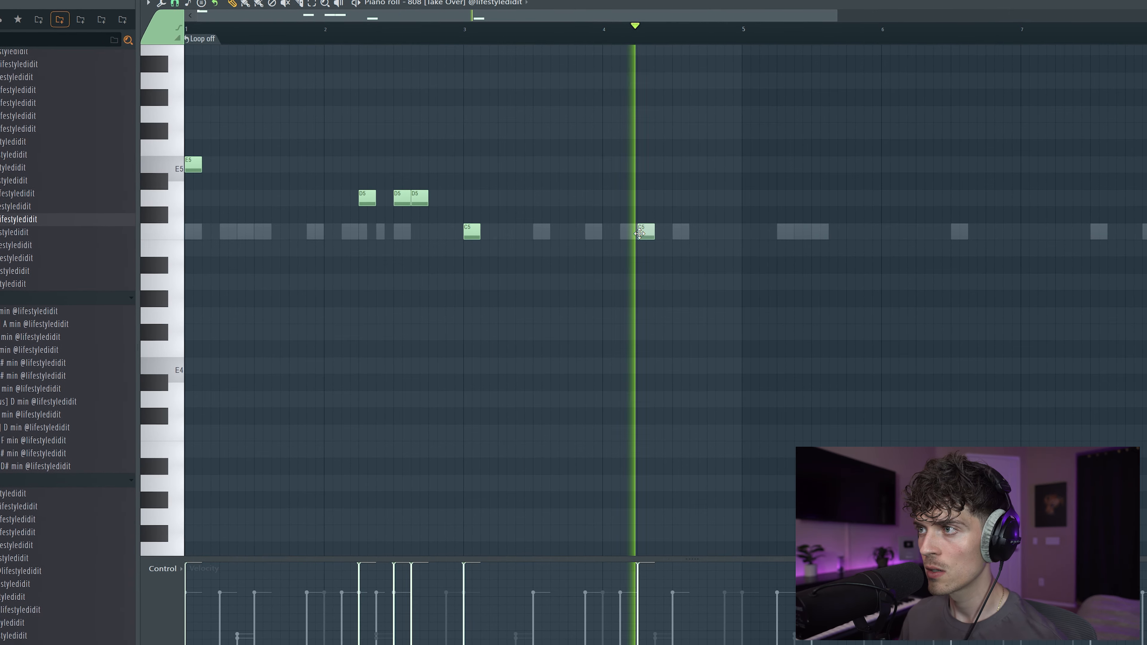
Select all 808 notes in the first four bars and duplicate them into bars 5 to 8
{"action": "left_click_drag", "start_coordinate": [704, 269], "coordinate": [135, 131]}
{"action": "left_click_drag", "start_coordinate": [190, 163], "coordinate": [761, 174]}
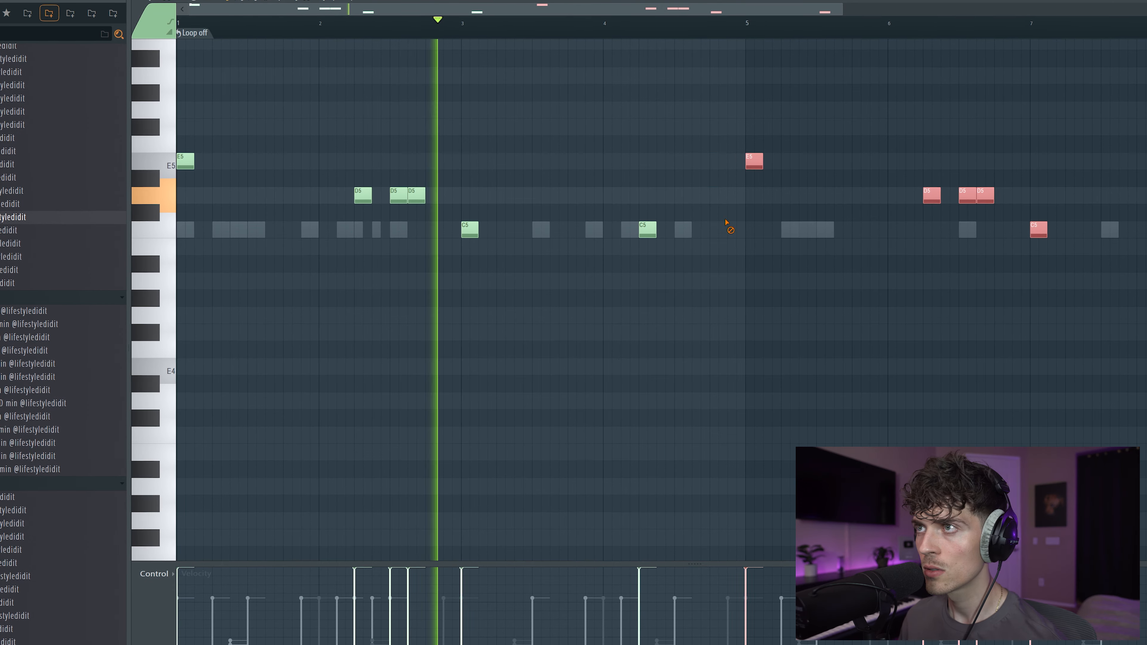
{"action": "left_click", "coordinate": [727, 222], "text": "ctrl"}
Add 808 C5 notes half a beat after beat 2 of bar 7 and half a beat after beat 3 of bar 8
{"action": "scroll", "coordinate": [471, 28], "scroll_direction": "down", "scroll_amount": 3}
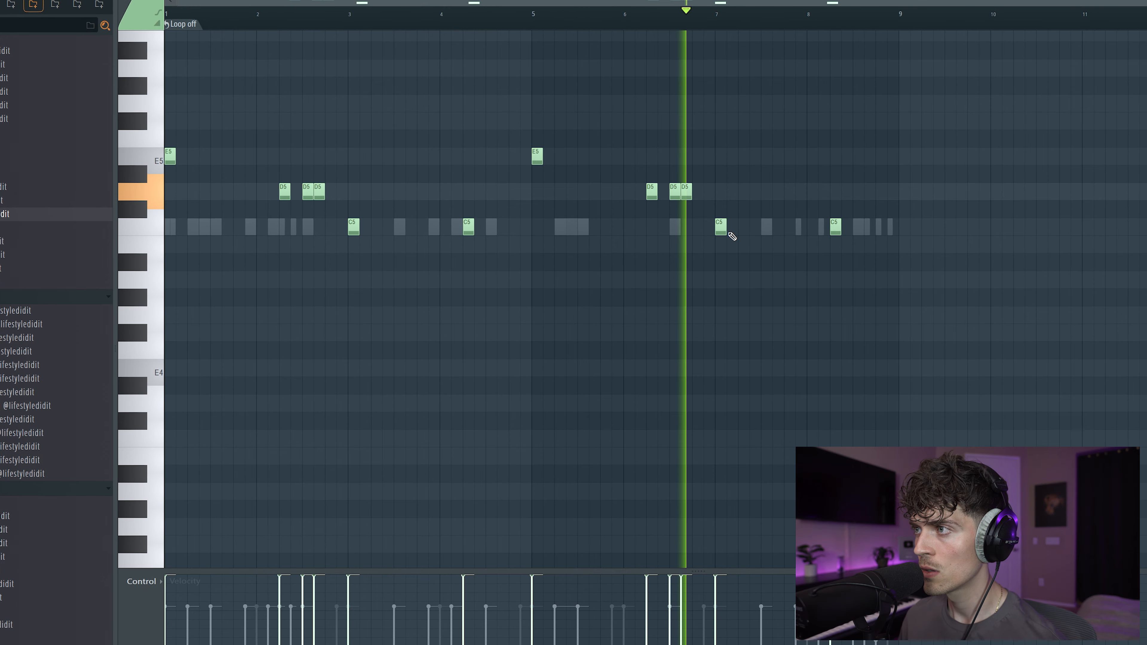
{"action": "left_click", "coordinate": [756, 225]}
{"action": "left_click", "coordinate": [875, 225]}
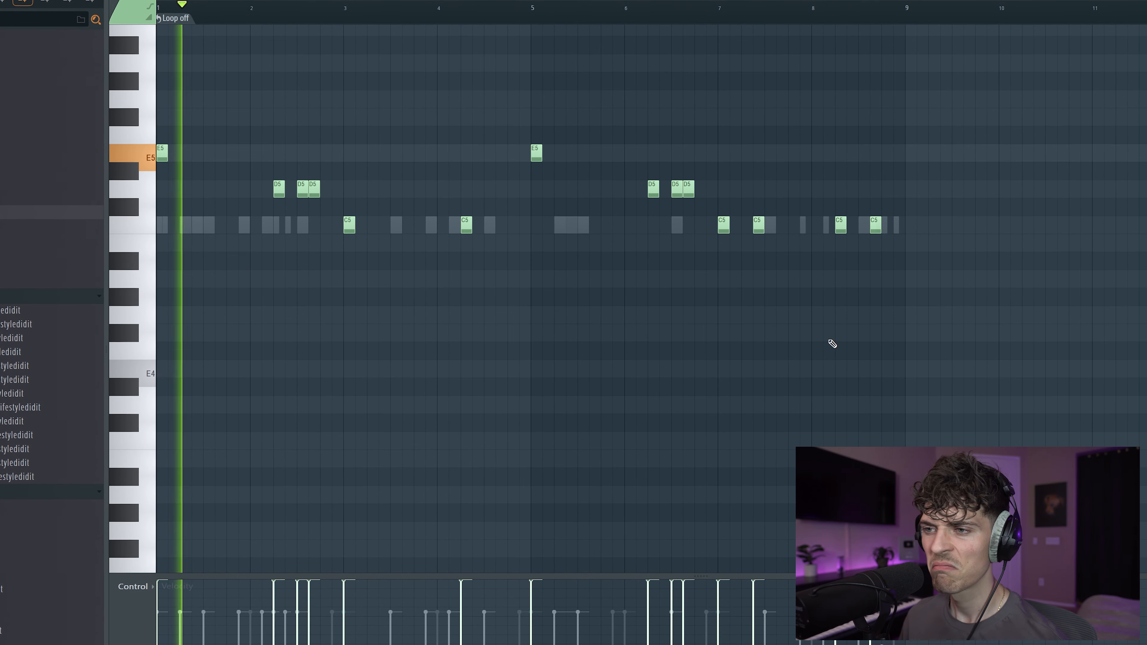
Open the kick channel's notes for editing and set its loop marker to Don't loop
{"action": "key", "text": "F6"}
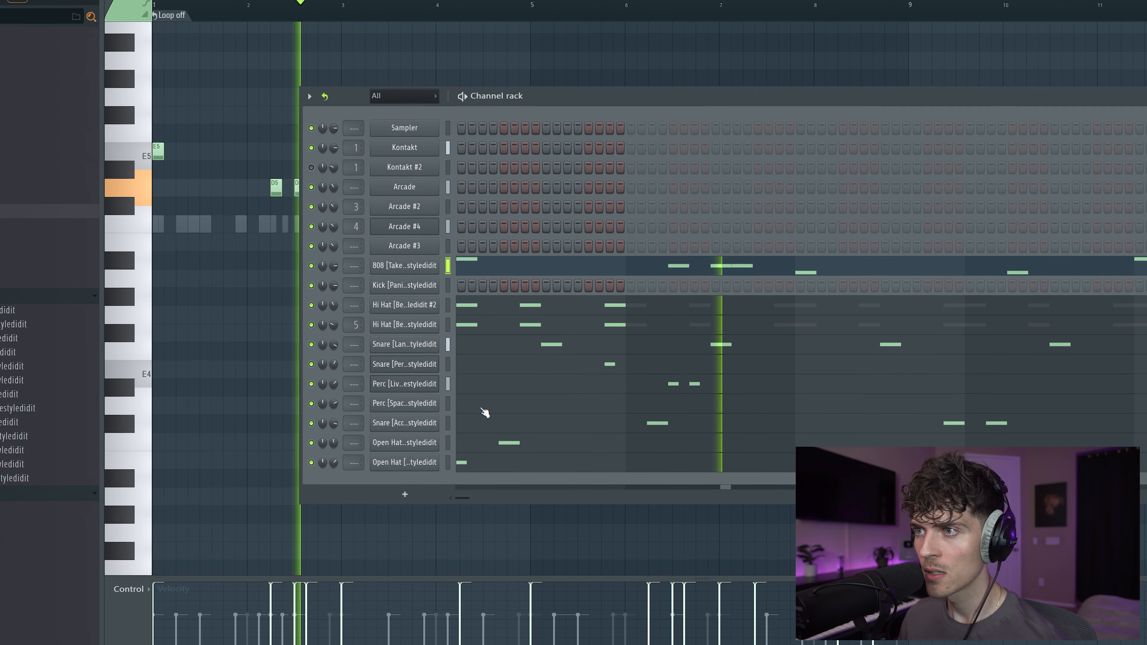
{"action": "right_click", "coordinate": [421, 285]}
{"action": "left_click", "coordinate": [463, 284]}
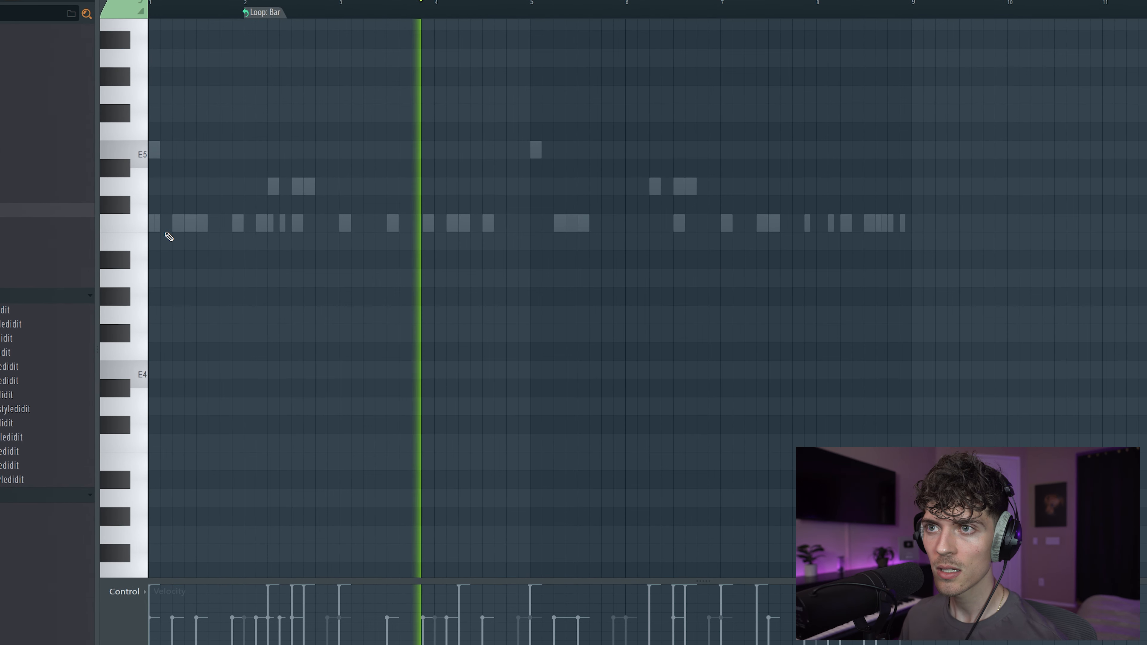
{"action": "left_click", "coordinate": [263, 13]}
{"action": "left_click", "coordinate": [281, 33]}
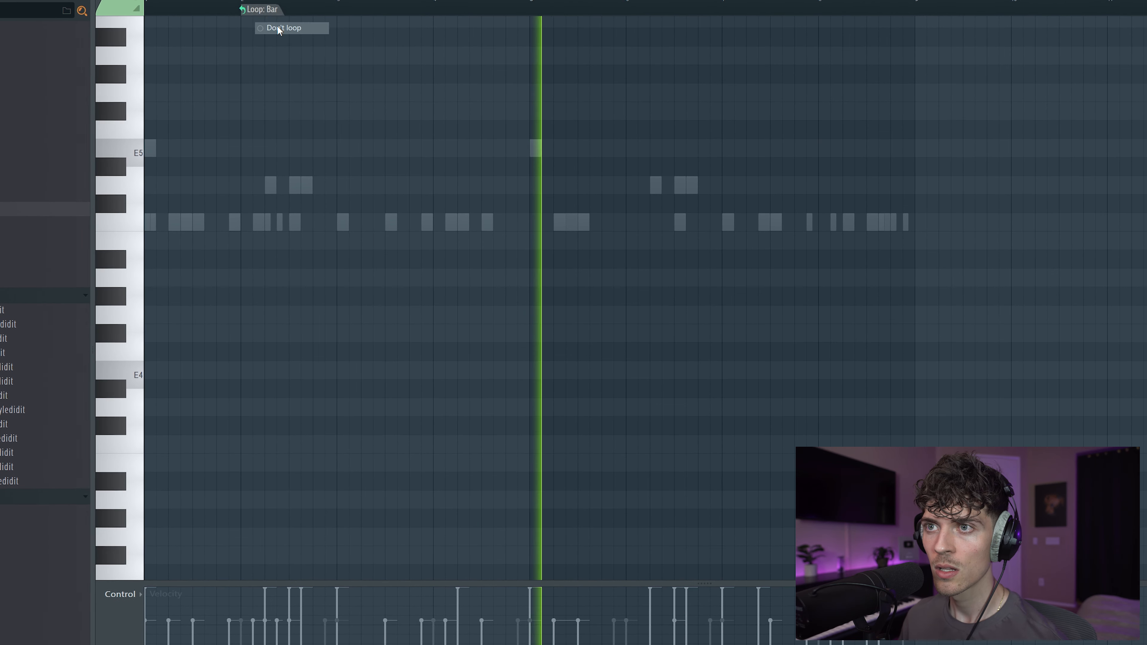
Place kick C5 hits at the start of bar 1, on beat 2 of bar 2 and at the start of bar 3
{"action": "left_click", "coordinate": [149, 222]}
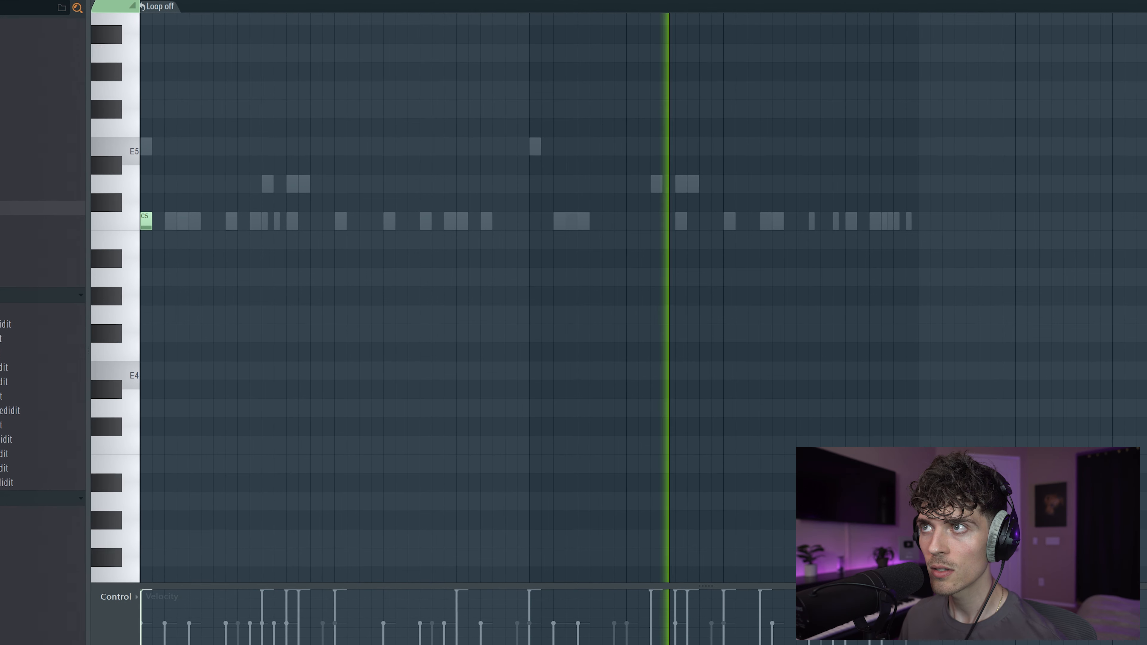
{"action": "key", "text": "F6"}
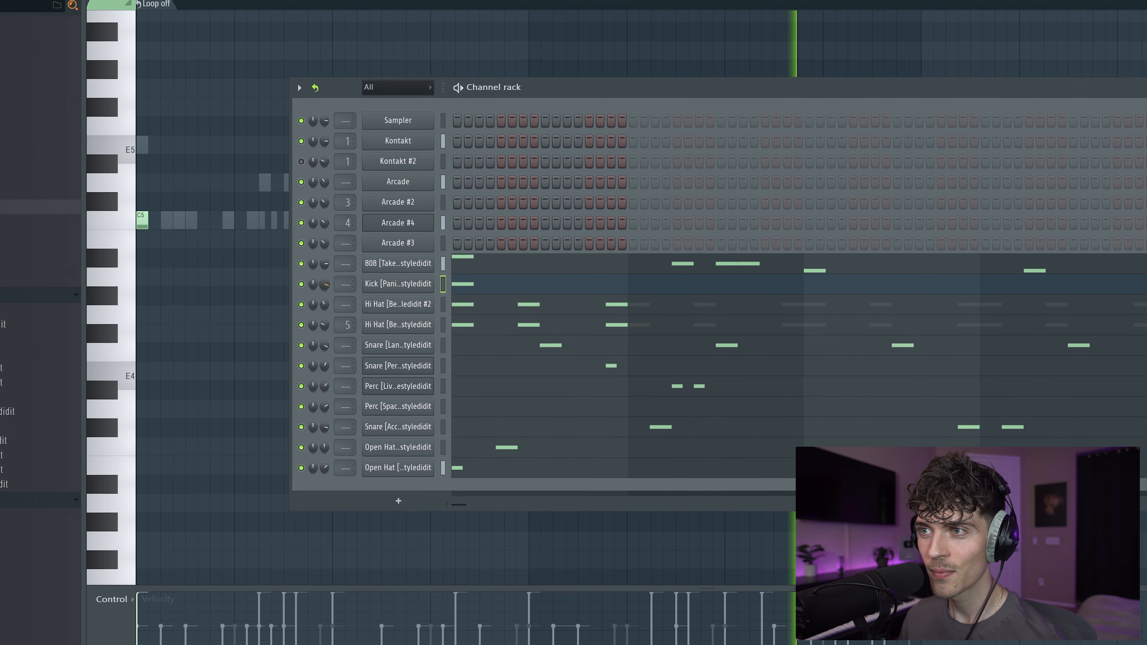
{"action": "key", "text": "F6"}
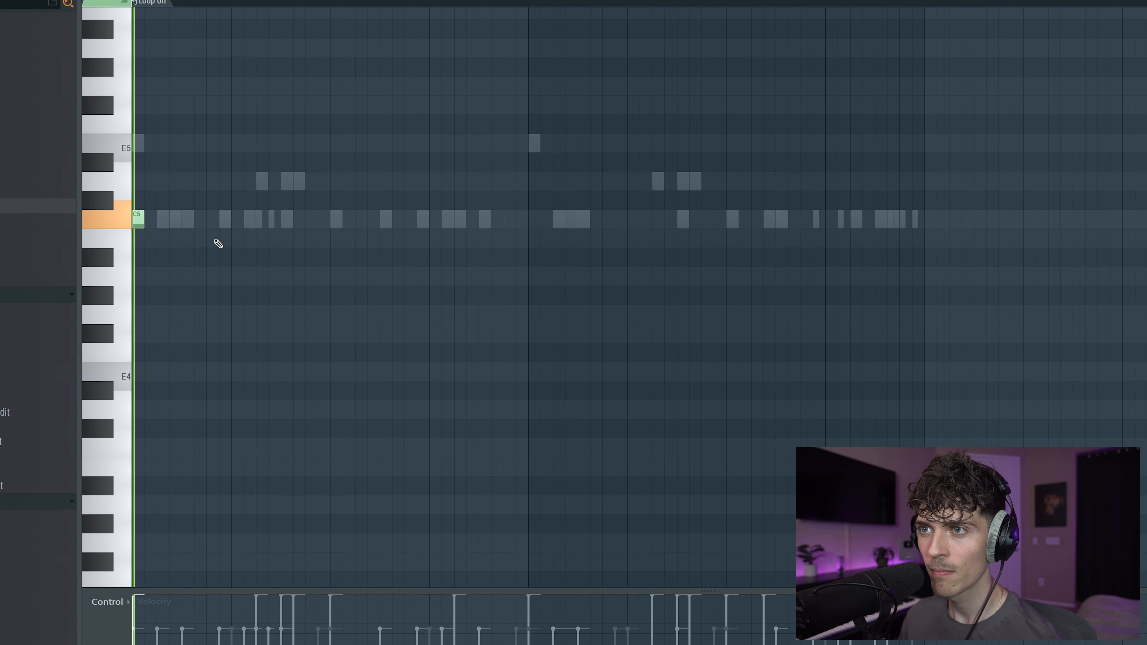
{"action": "left_click", "coordinate": [260, 220]}
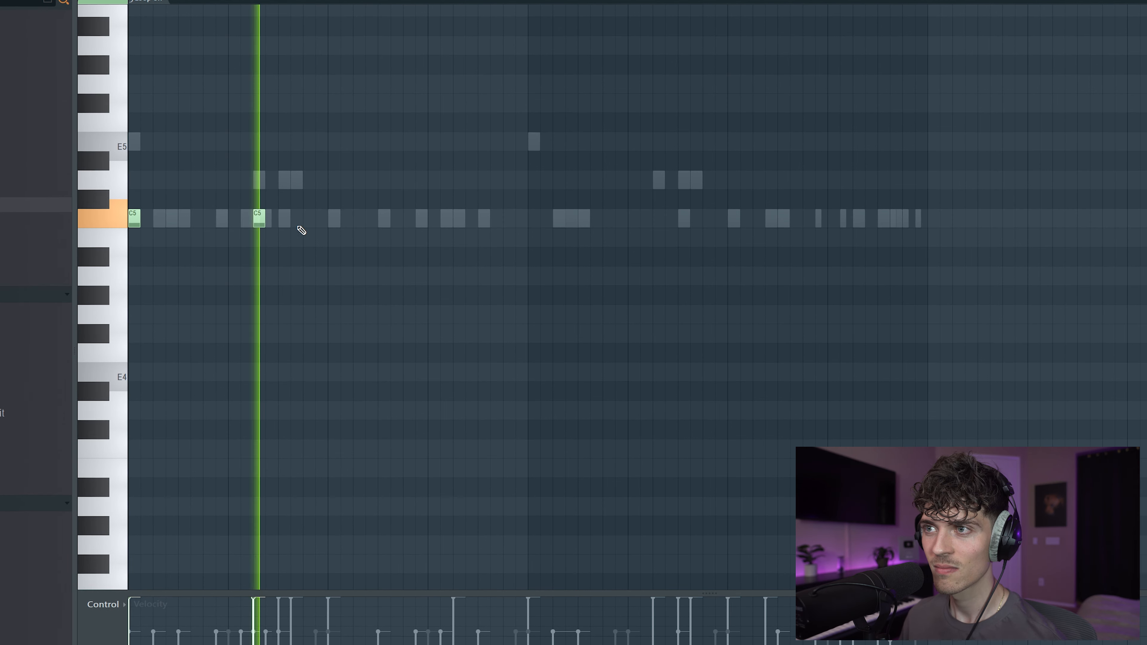
{"action": "left_click", "coordinate": [335, 219]}
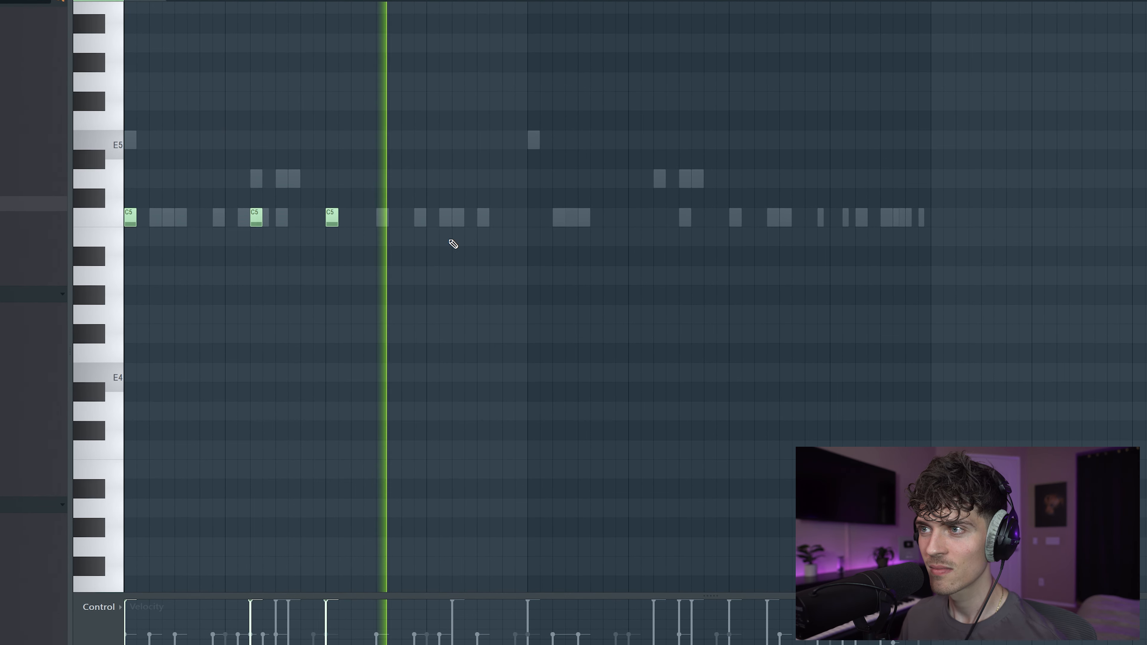
Select all three kick hits and duplicate them four bars further on, starting at bar 5
{"action": "key", "text": "ctrl+a"}
{"action": "left_click_drag", "start_coordinate": [131, 220], "coordinate": [513, 242]}
{"action": "key", "text": "F6"}
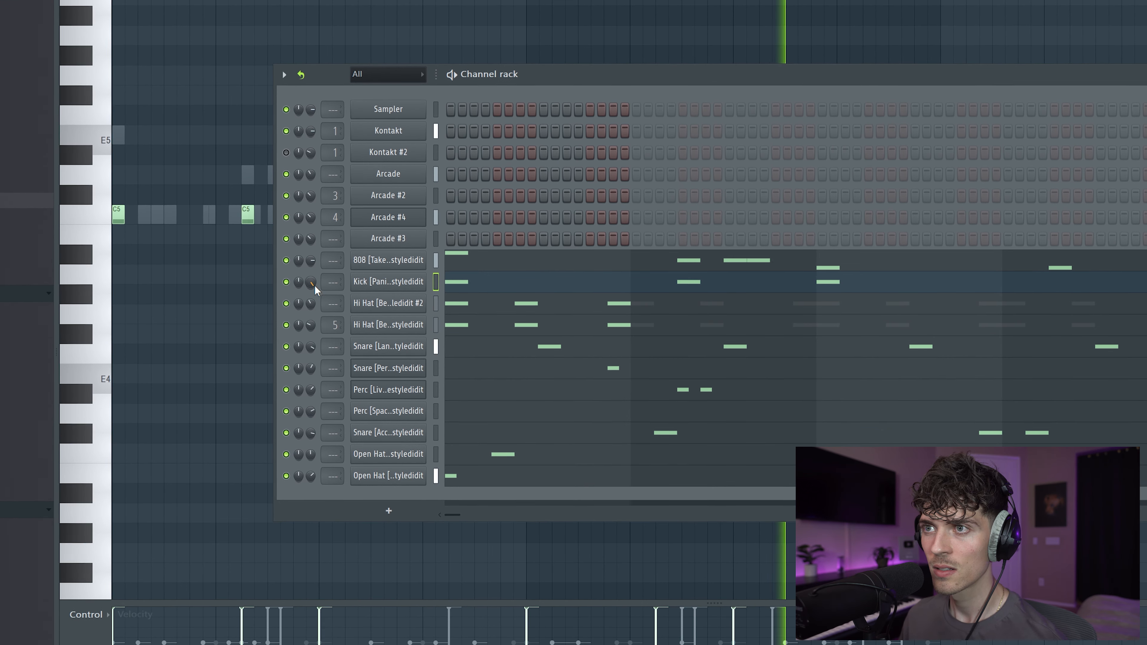
{"action": "key", "text": "F6"}
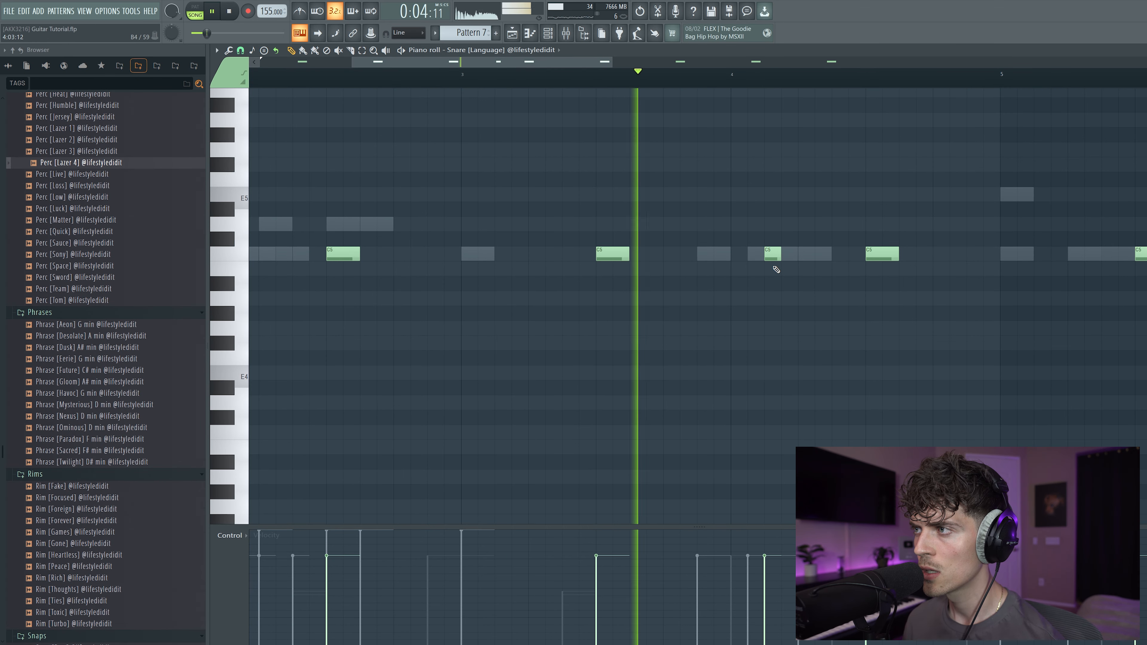
Add the Perc [Sauce] sample as a new channel below the open hats and set its volume to 55%
{"action": "left_click", "coordinate": [547, 33]}
{"action": "left_click_drag", "start_coordinate": [79, 243], "coordinate": [398, 478]}
{"action": "right_click", "coordinate": [482, 463]}
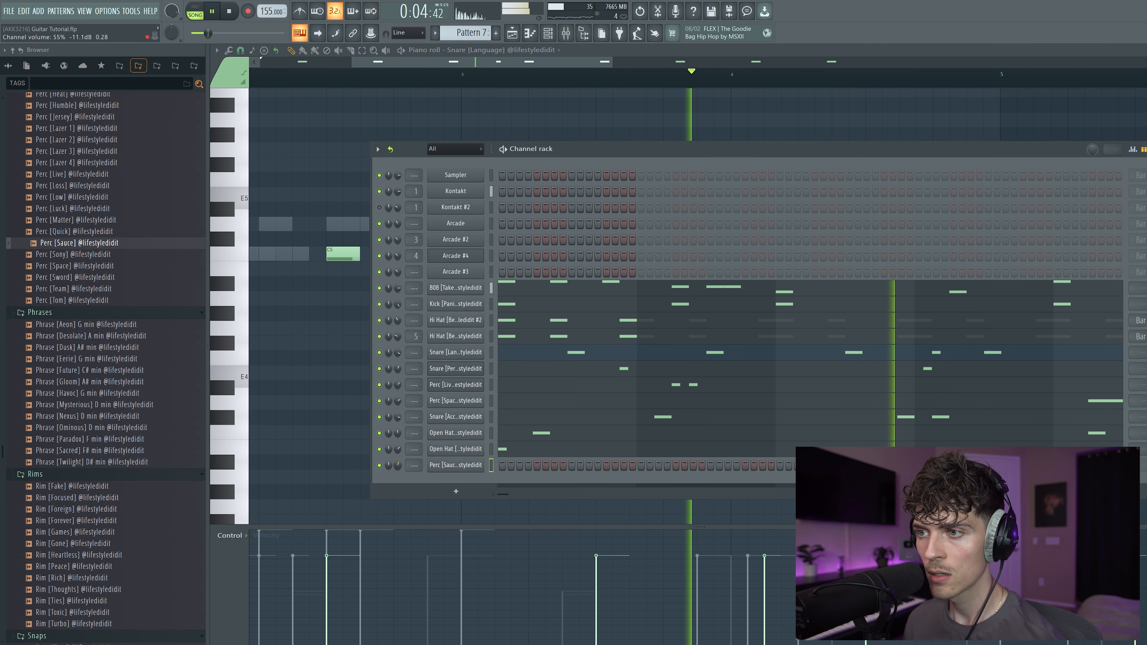
Open the Perc [Sauce] piano roll and place a short C5 hit on beat 2 of bar 4
{"action": "right_click", "coordinate": [439, 468]}
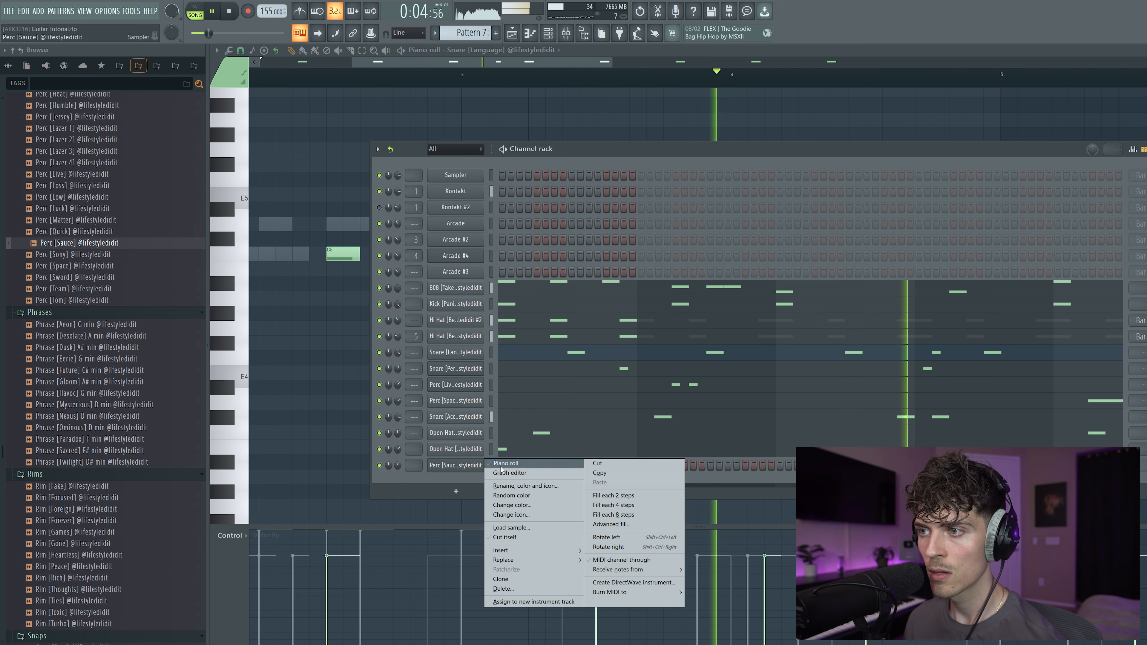
{"action": "left_click", "coordinate": [506, 464]}
{"action": "key", "text": "space"}
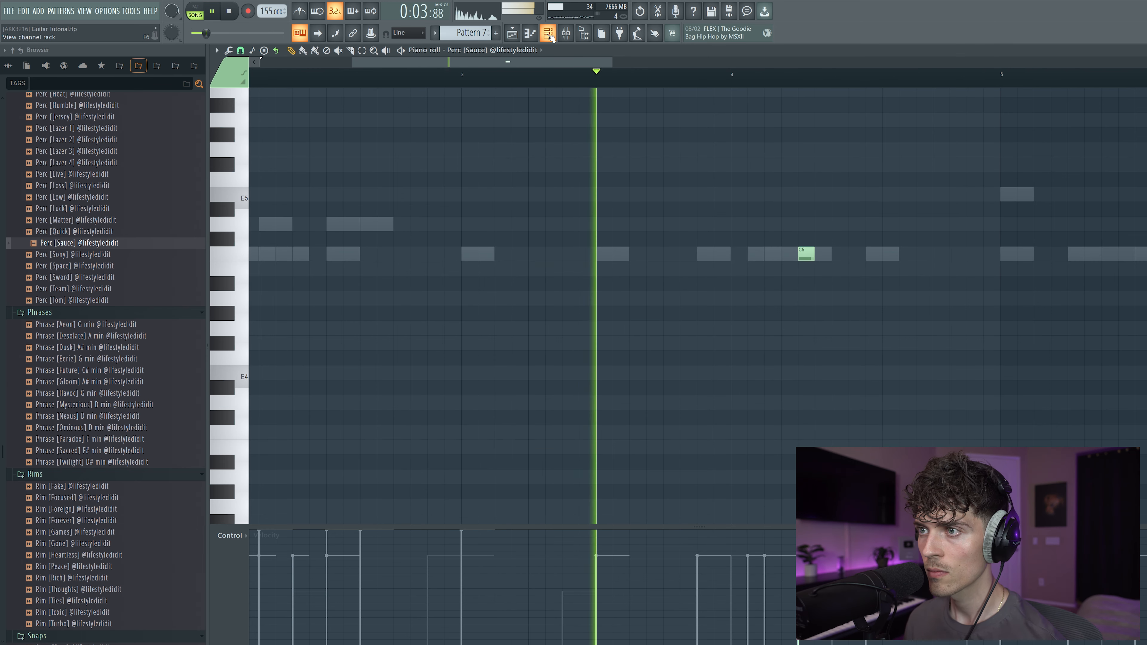
Open the 808 [Take Over] notes, examine them across the bars during playback, and return to the channel rack
{"action": "left_click", "coordinate": [547, 33]}
{"action": "left_click", "coordinate": [529, 291]}
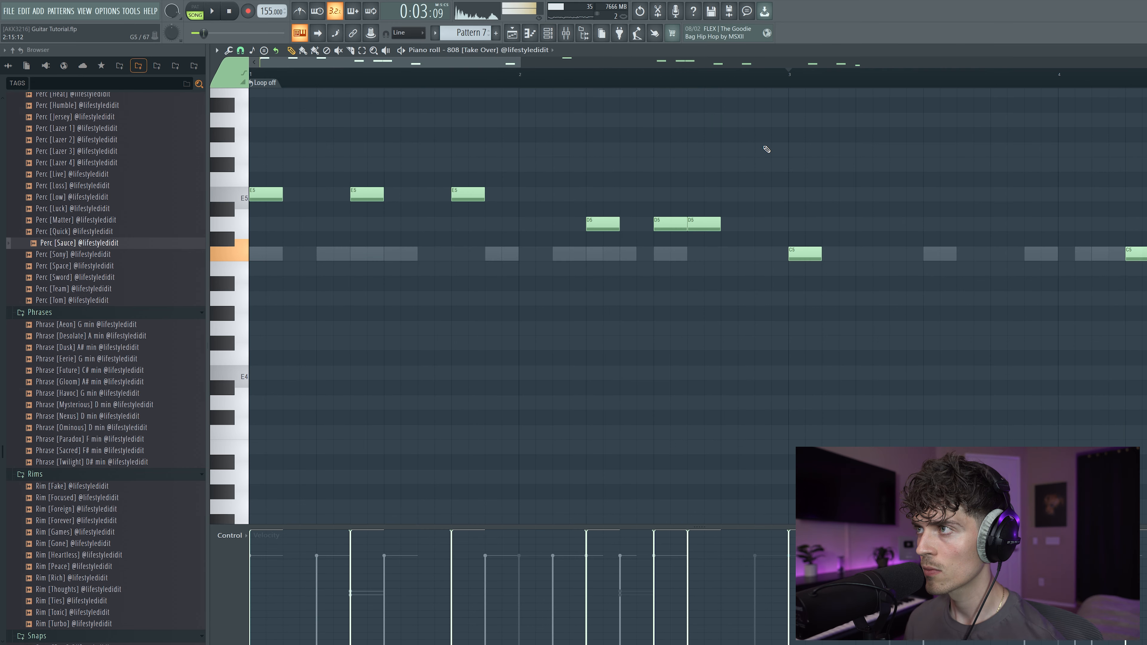
{"action": "scroll", "coordinate": [701, 82], "scroll_direction": "down", "scroll_amount": 3}
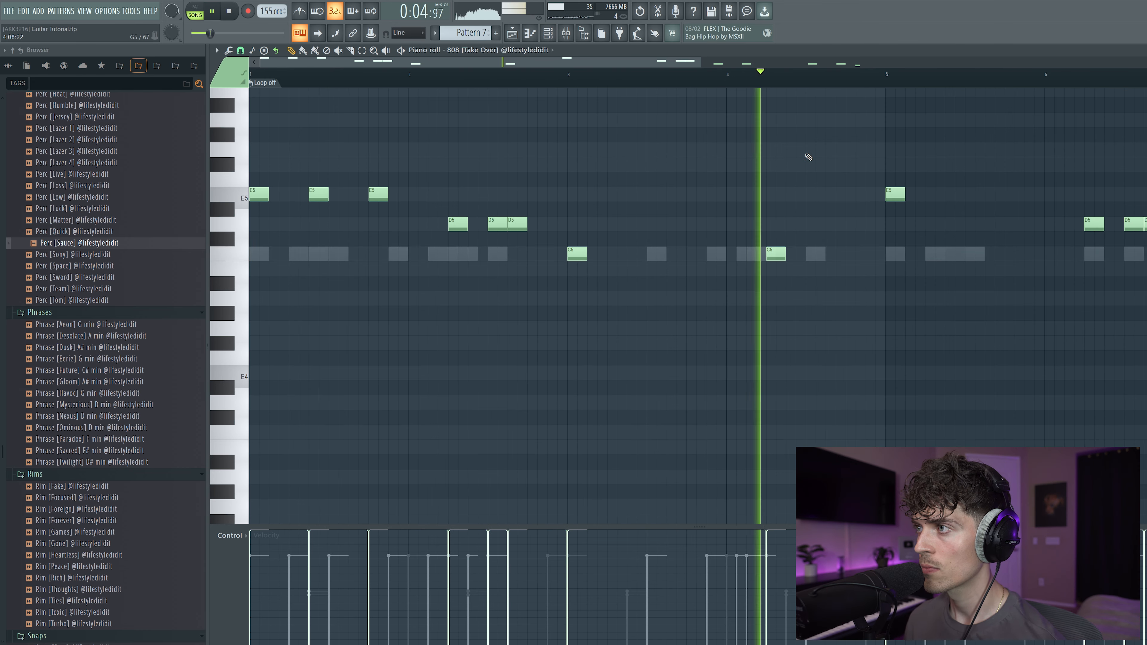
{"action": "left_click", "coordinate": [548, 33]}
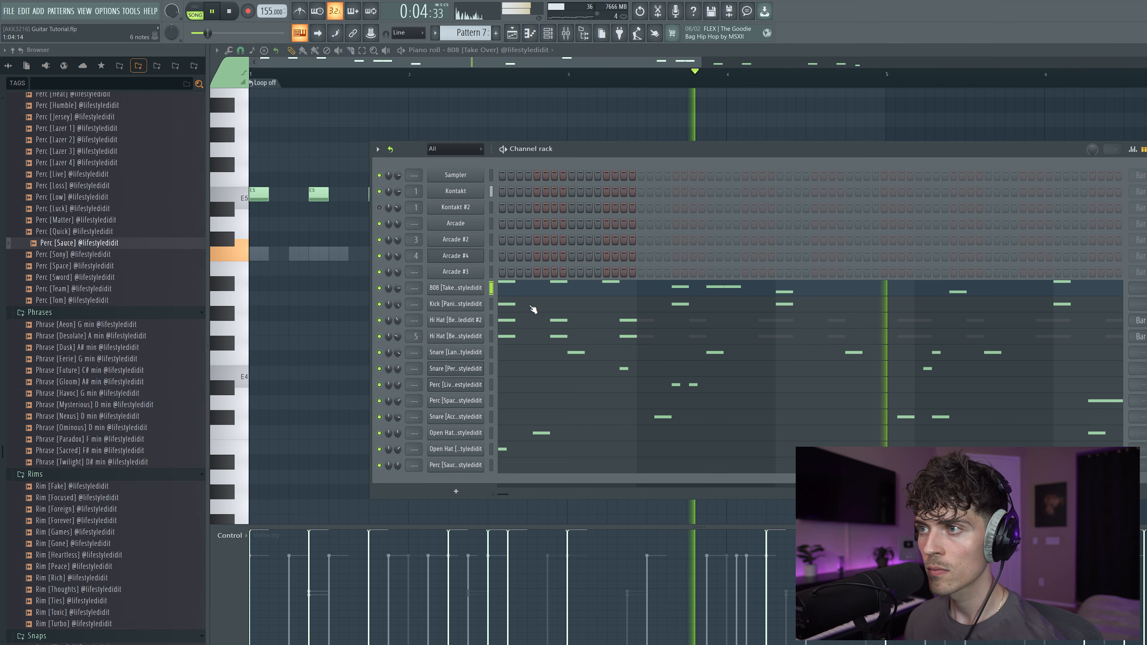
Open the Kick [Panic] piano roll and add a C5 hit on beat 2 of bar 4
{"action": "left_click", "coordinate": [503, 305]}
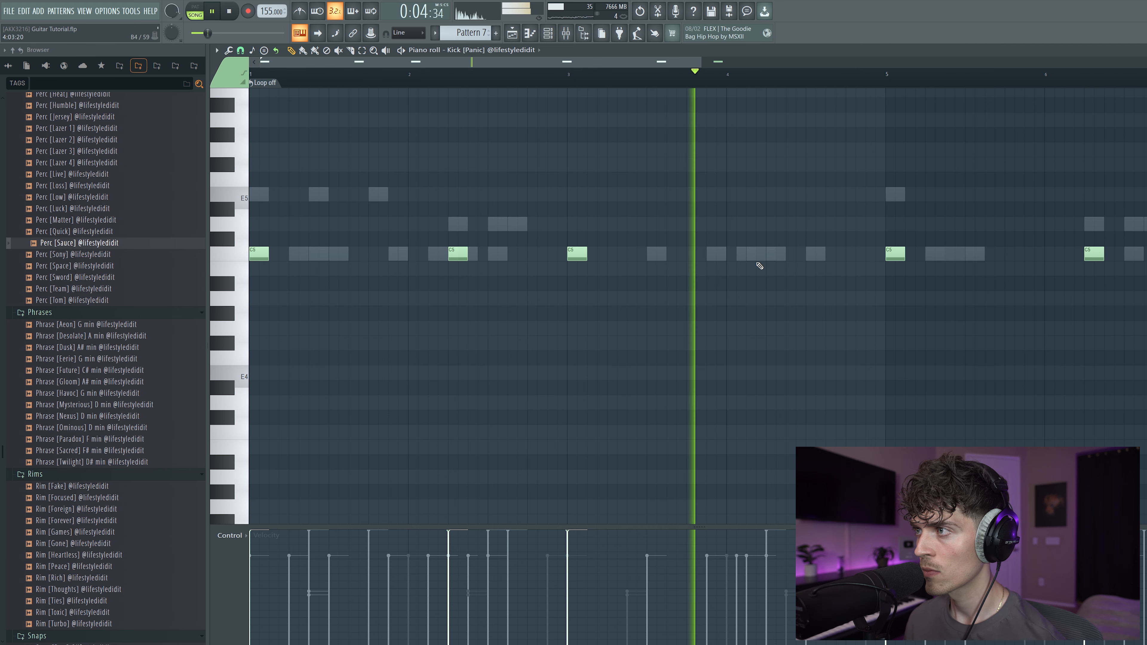
{"action": "left_click", "coordinate": [775, 253]}
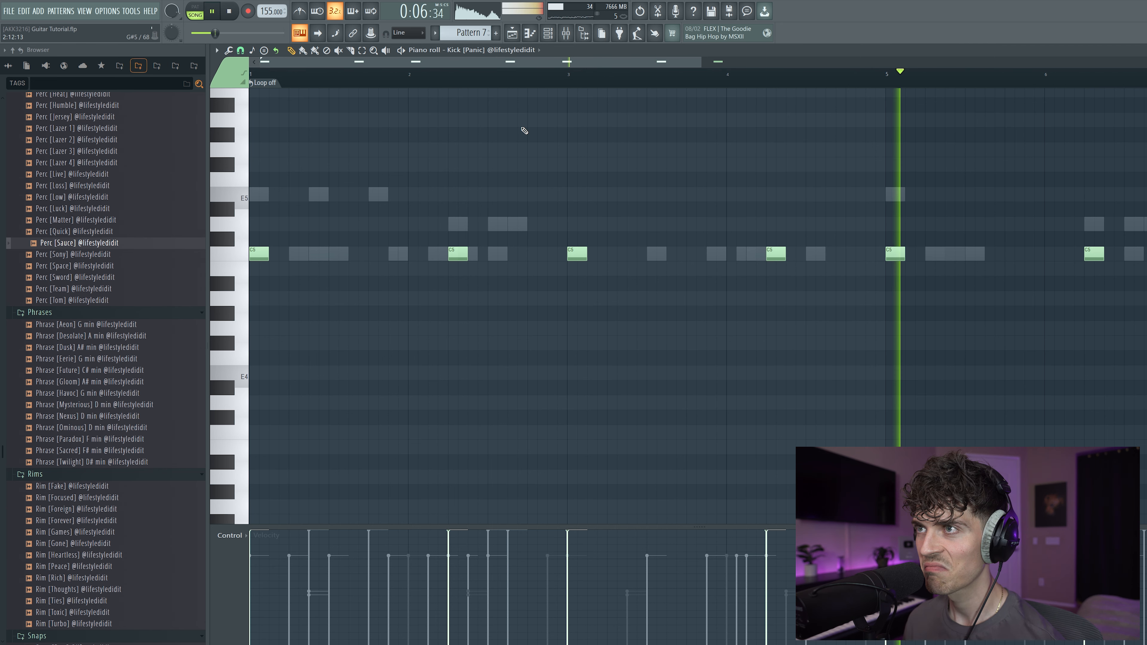
{"action": "scroll", "coordinate": [470, 84], "scroll_direction": "down", "scroll_amount": 3}
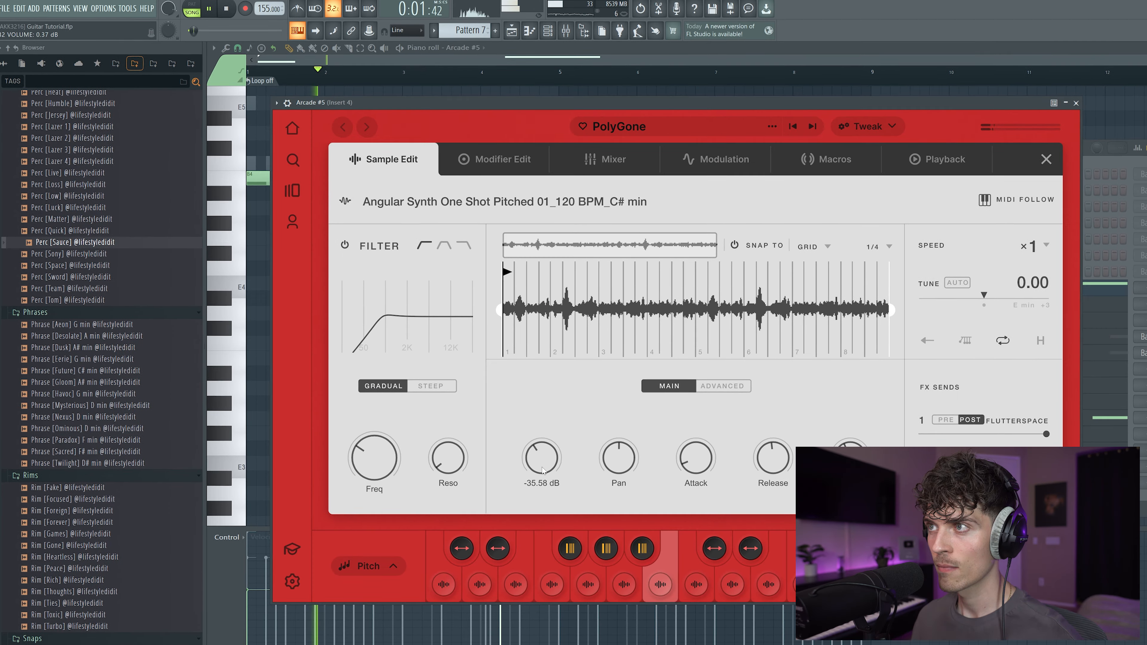
Adjust the sample's pan in Arcade #5's PolyGone kit, close the plugin, check its notes and return to the channel rack
{"action": "left_click_drag", "start_coordinate": [619, 457], "coordinate": [626, 457]}
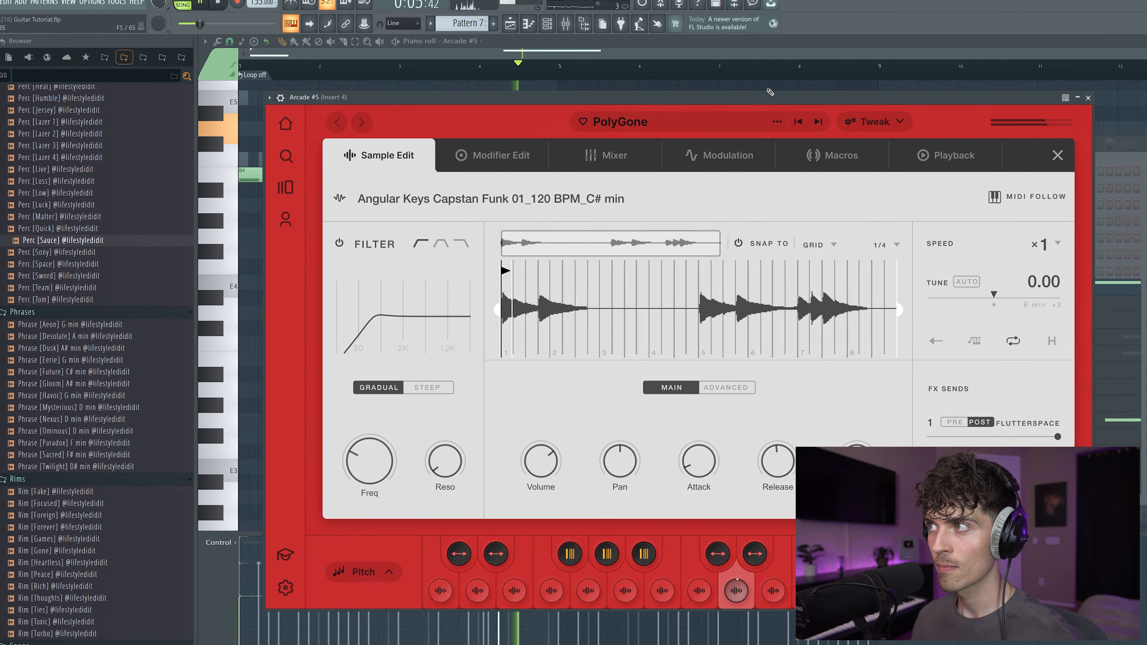
{"action": "left_click", "coordinate": [1124, 114]}
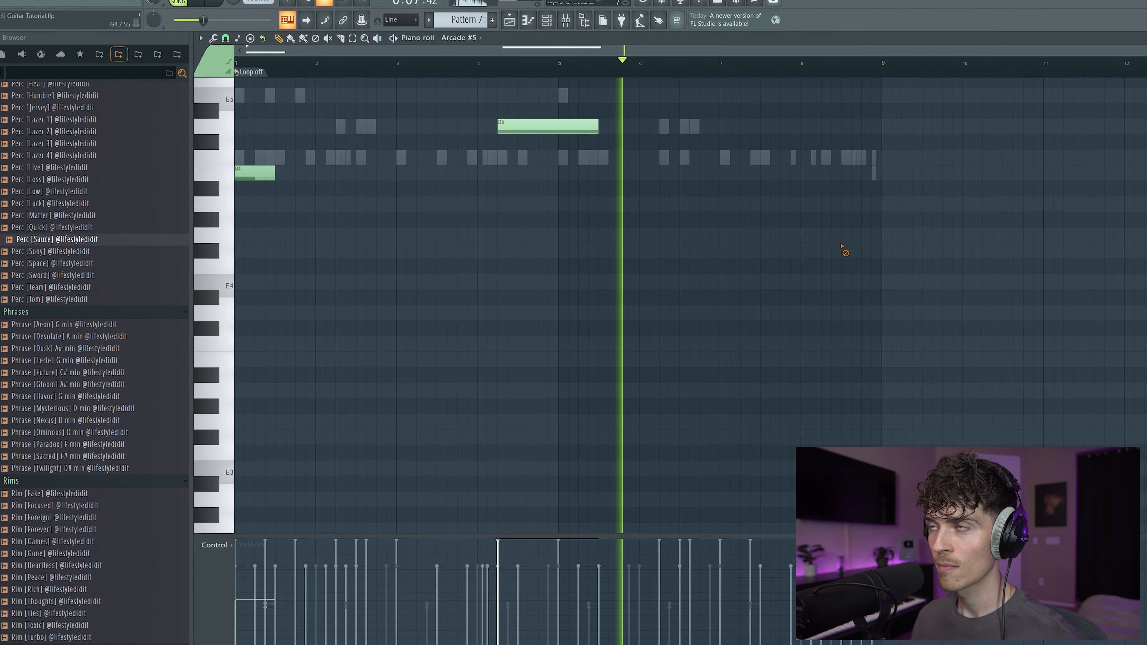
{"action": "scroll", "coordinate": [704, 297], "scroll_direction": "up", "scroll_amount": 2}
{"action": "key", "text": "space"}
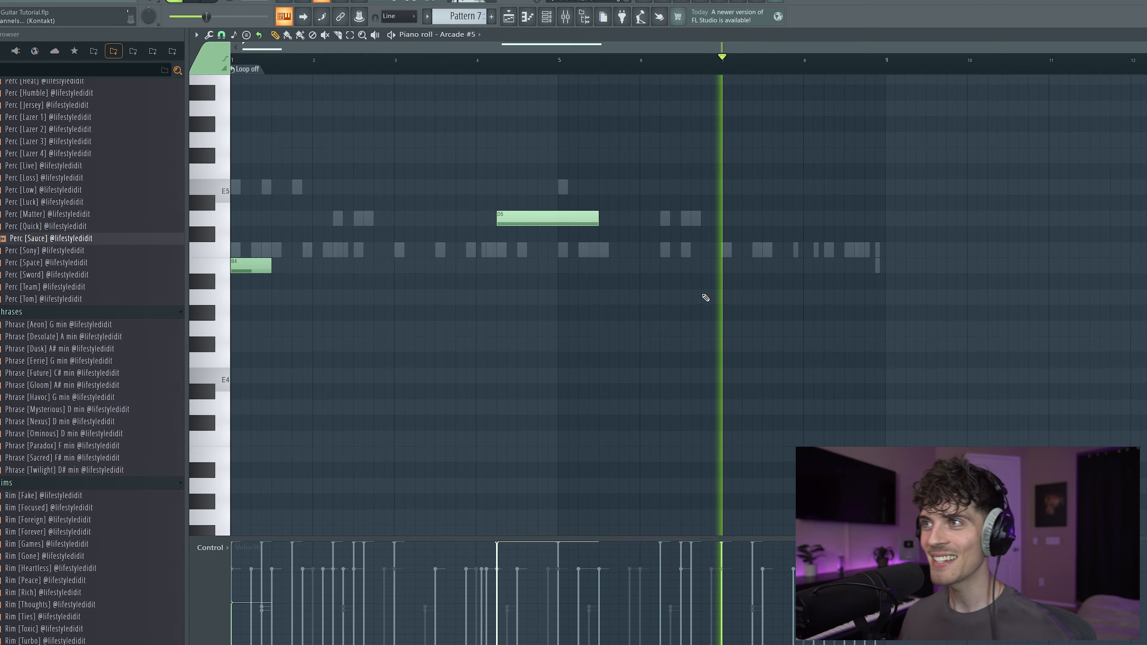
{"action": "left_click", "coordinate": [545, 13]}
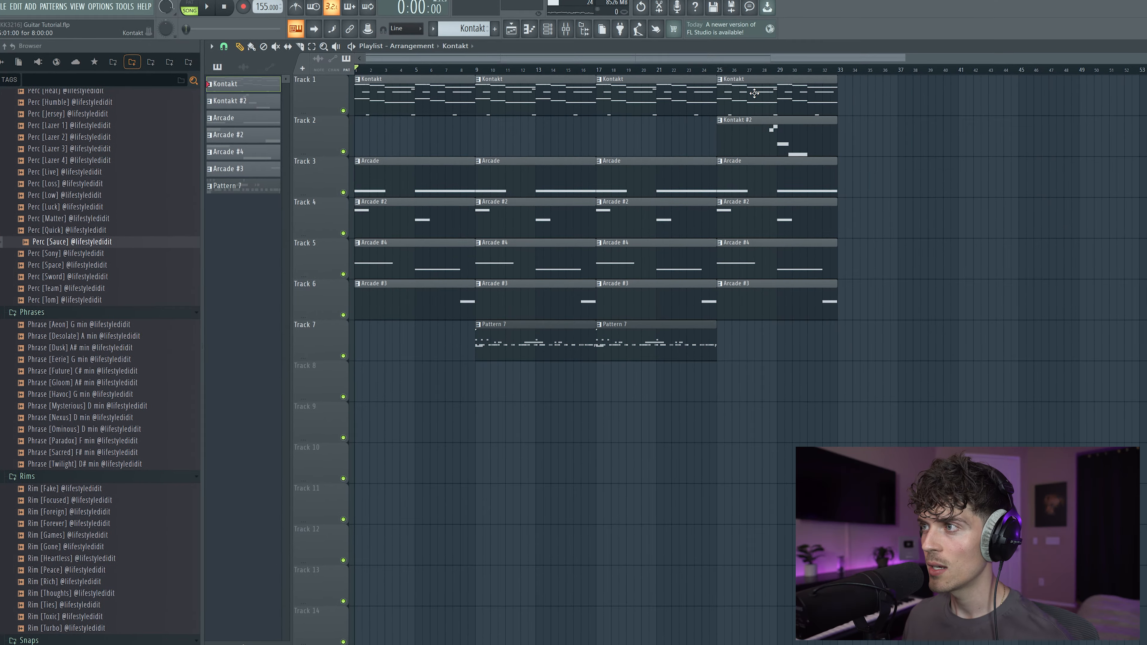
{"action": "left_click_drag", "start_coordinate": [857, 323], "coordinate": [857, 324]}
{"action": "left_click", "coordinate": [858, 324], "text": "ctrl"}
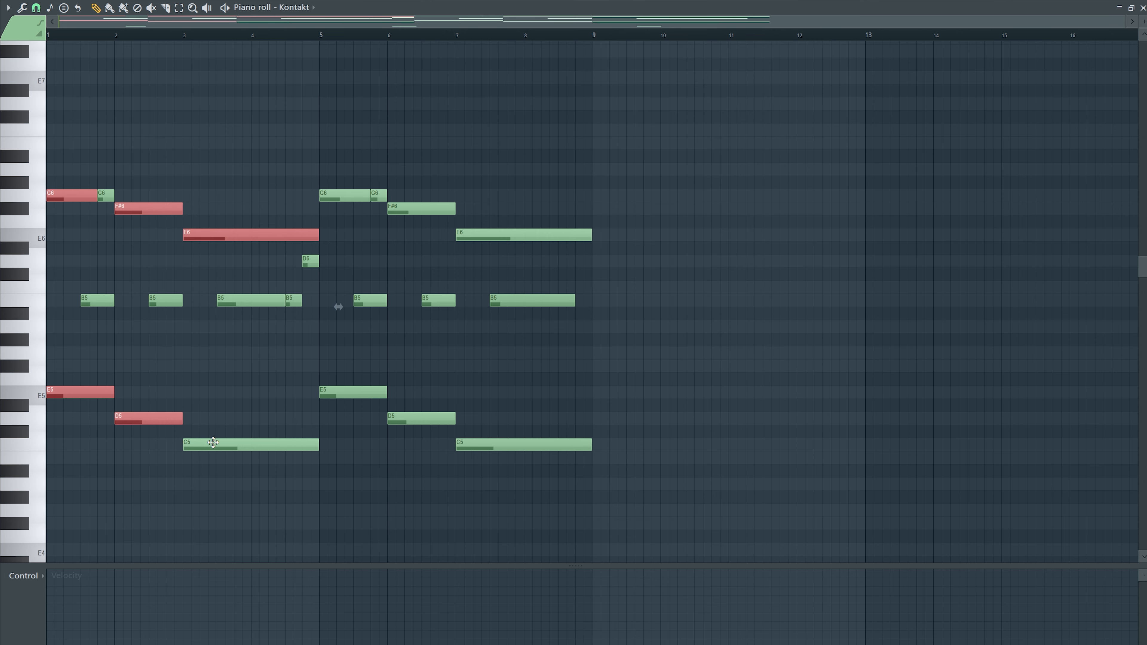
Copy the opening lead and bass notes to bar 9 in the Kontakt piano roll and lower the copied G6, F#6 and E6 one octave
{"action": "left_click_drag", "start_coordinate": [67, 197], "coordinate": [605, 199]}
{"action": "left_click_drag", "start_coordinate": [618, 149], "coordinate": [789, 269]}
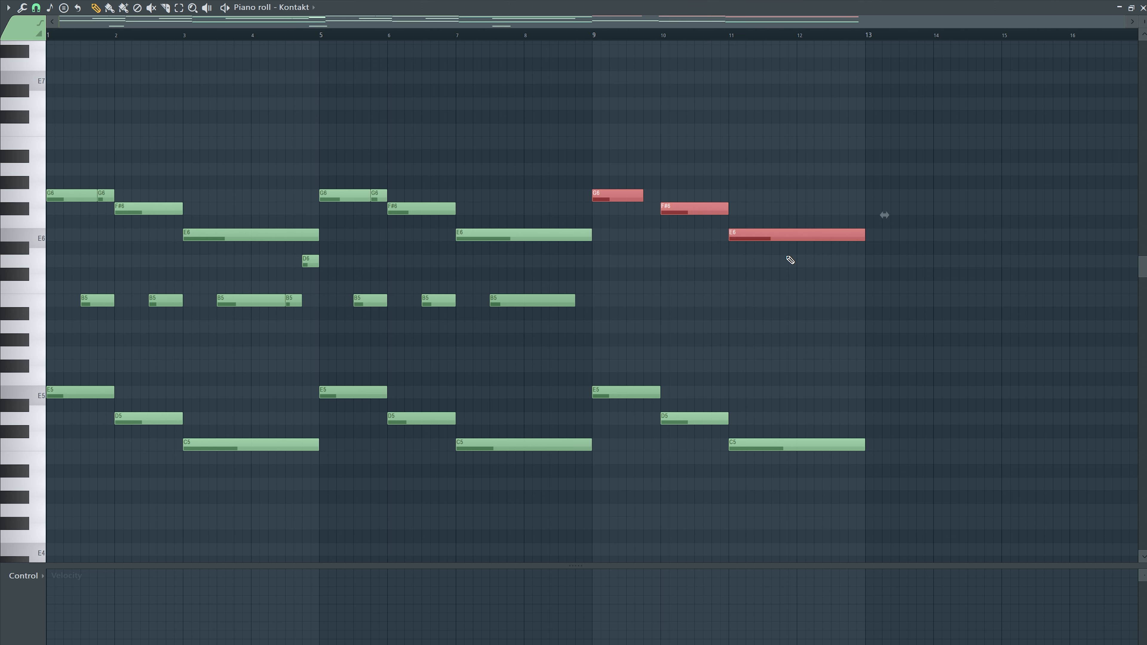
{"action": "key", "text": "ctrl+Down"}
{"action": "key", "text": "ctrl+d"}
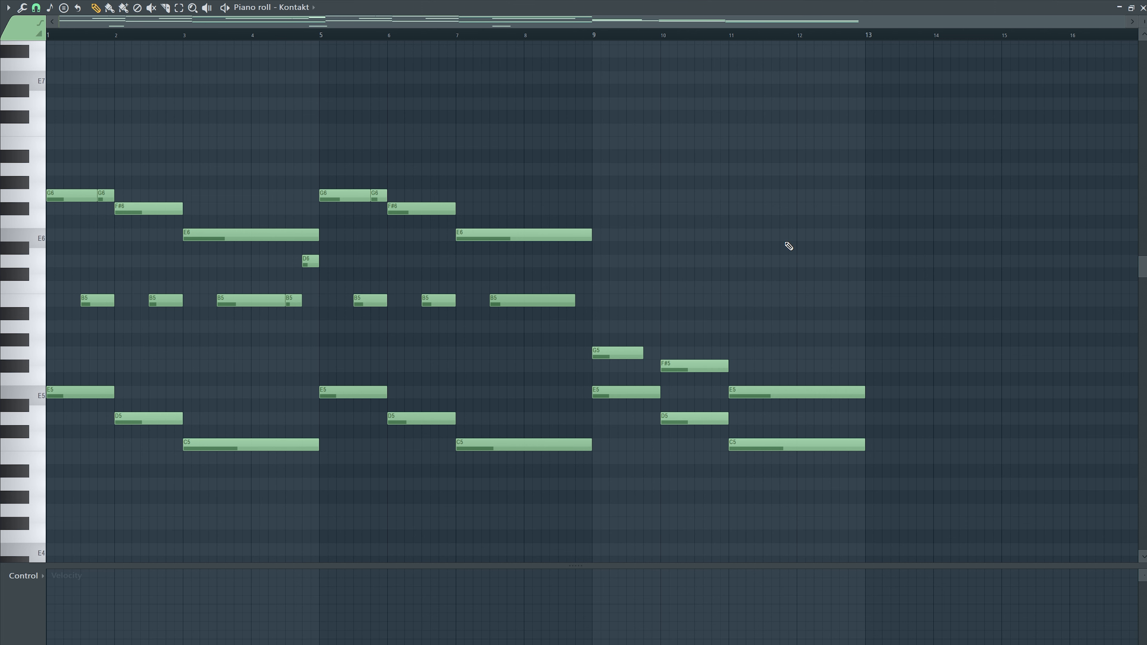